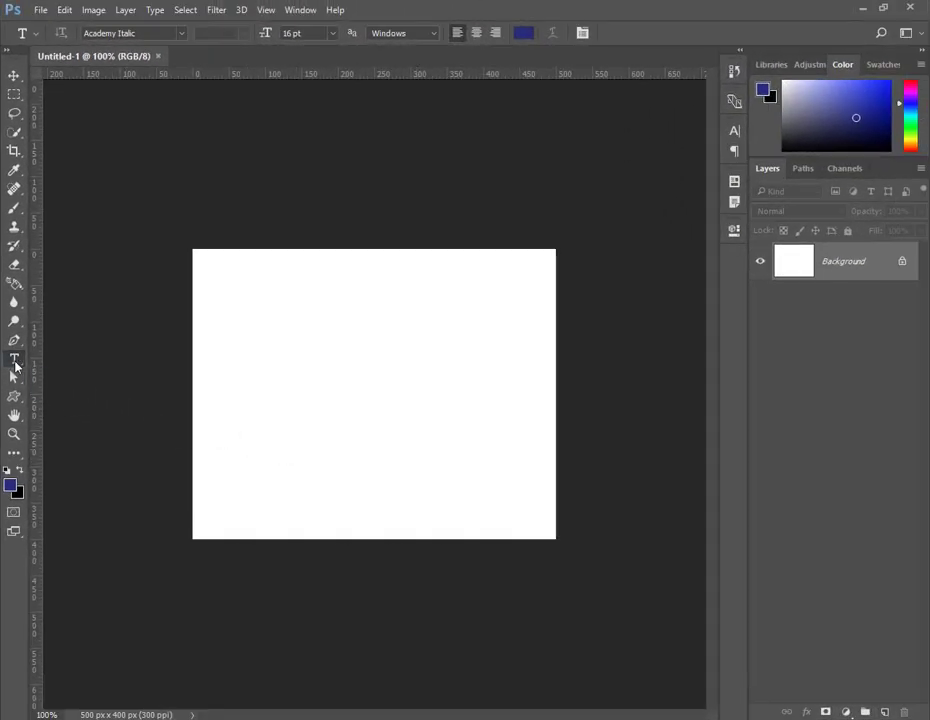
# Step: Show the Type tool flyout listing horizontal, vertical and mask type tools
pyautogui.rightClick(15, 365)
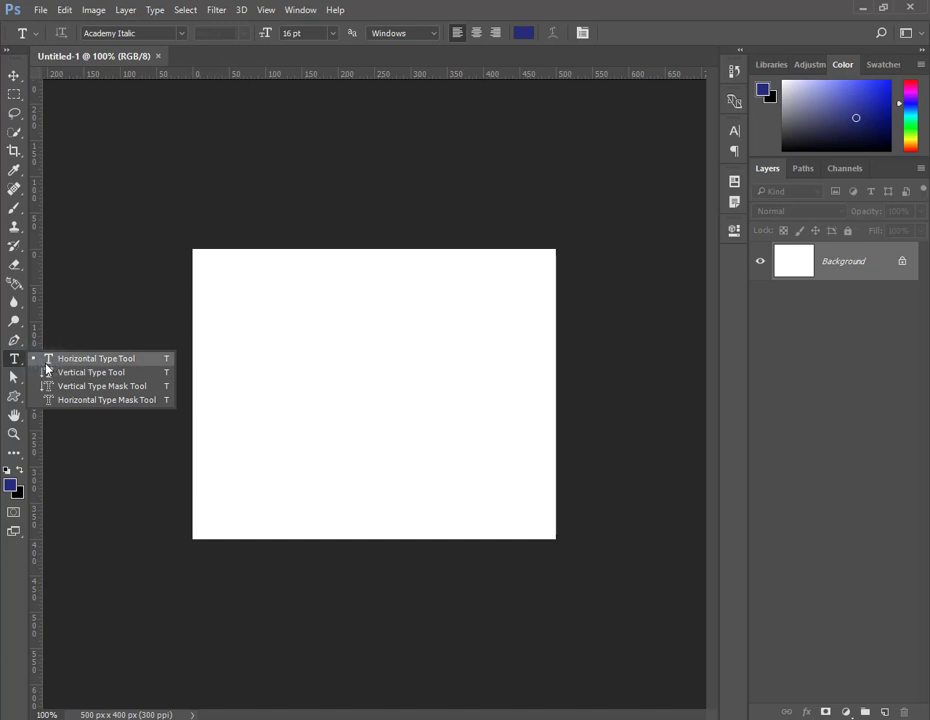
pyautogui.click(125, 358)
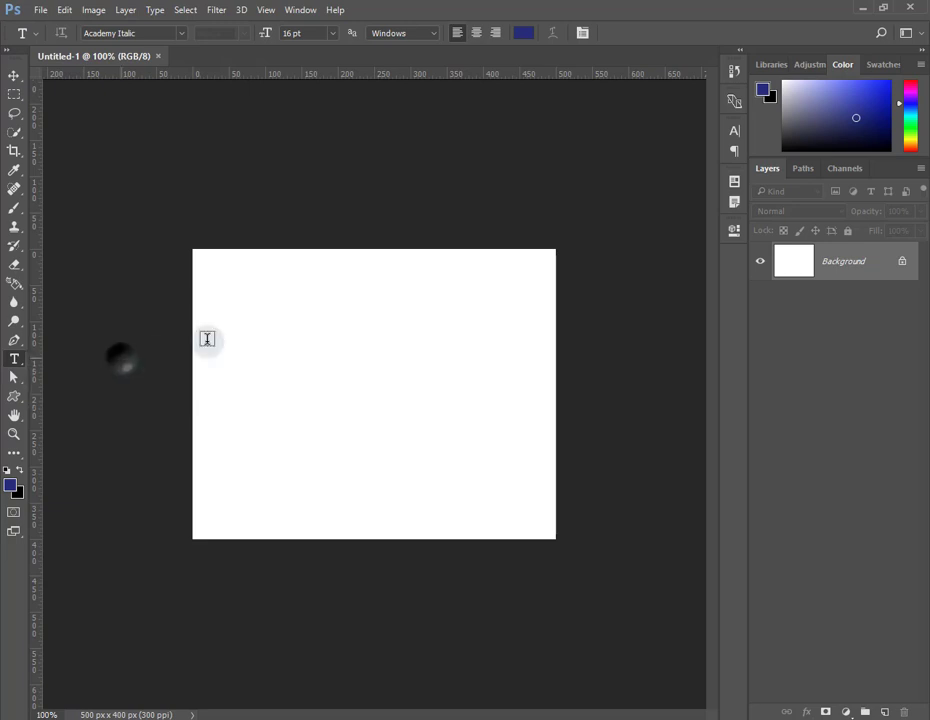
pyautogui.click(309, 300)
pyautogui.write('g')
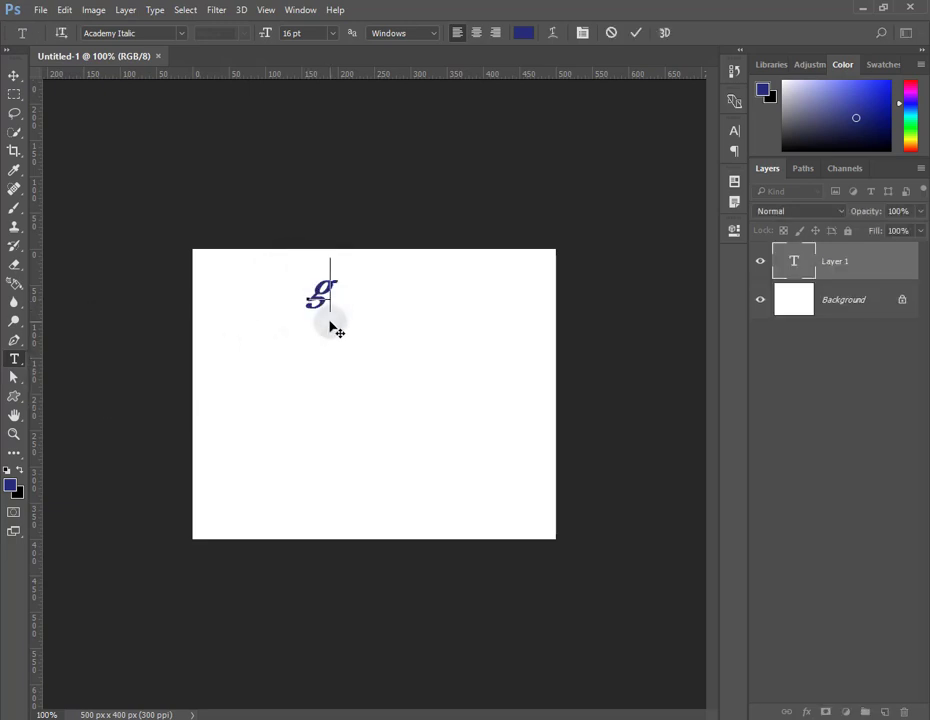
pyautogui.write('fgf')
pyautogui.rightClick(14, 358)
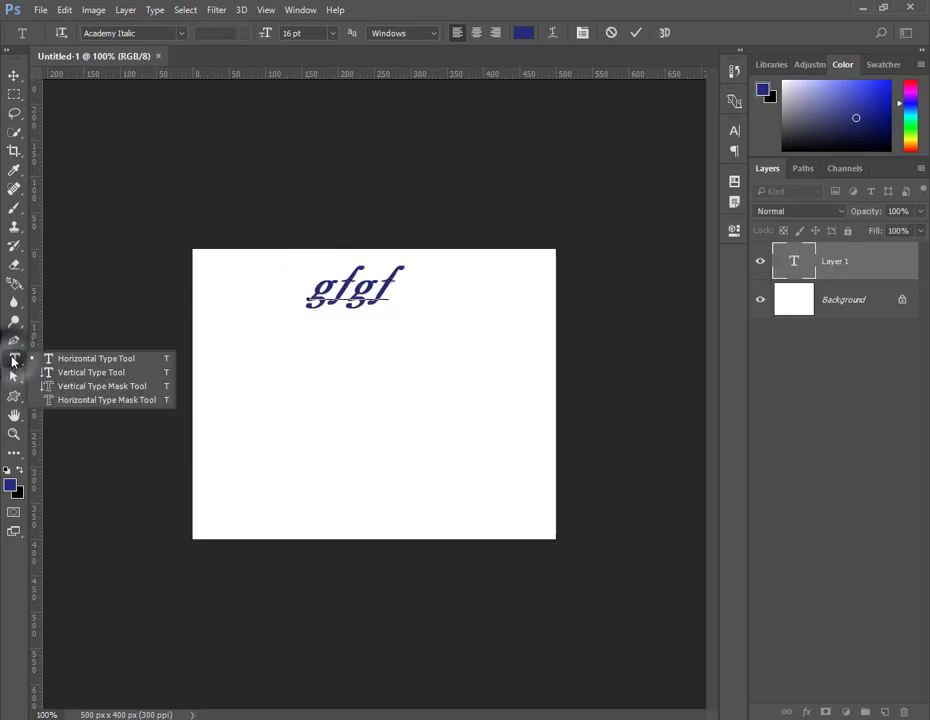
pyautogui.click(74, 374)
pyautogui.click(310, 344)
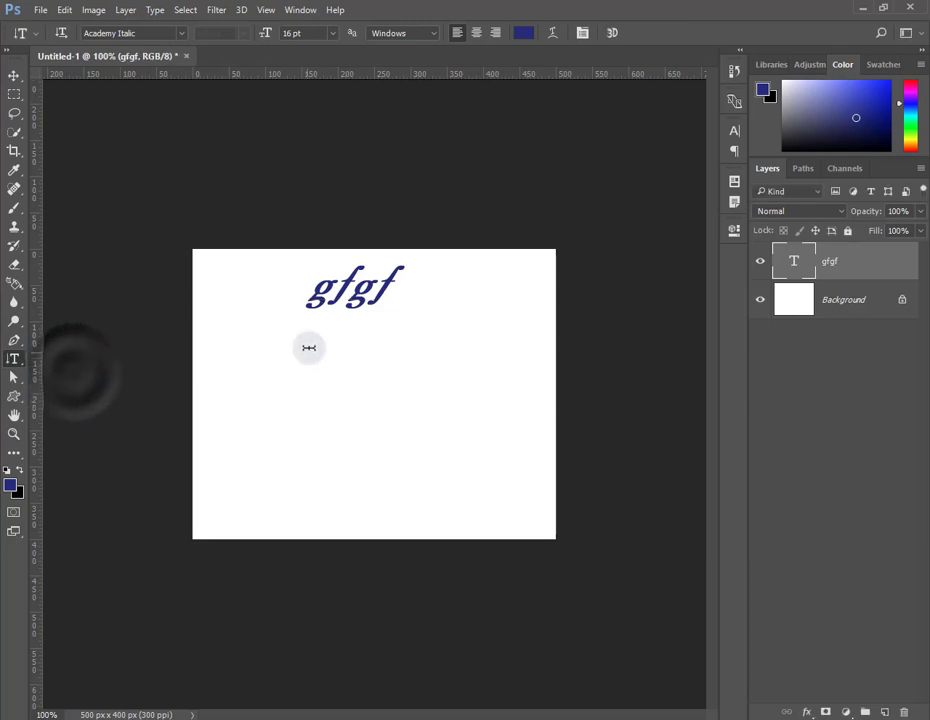
pyautogui.write('gfg')
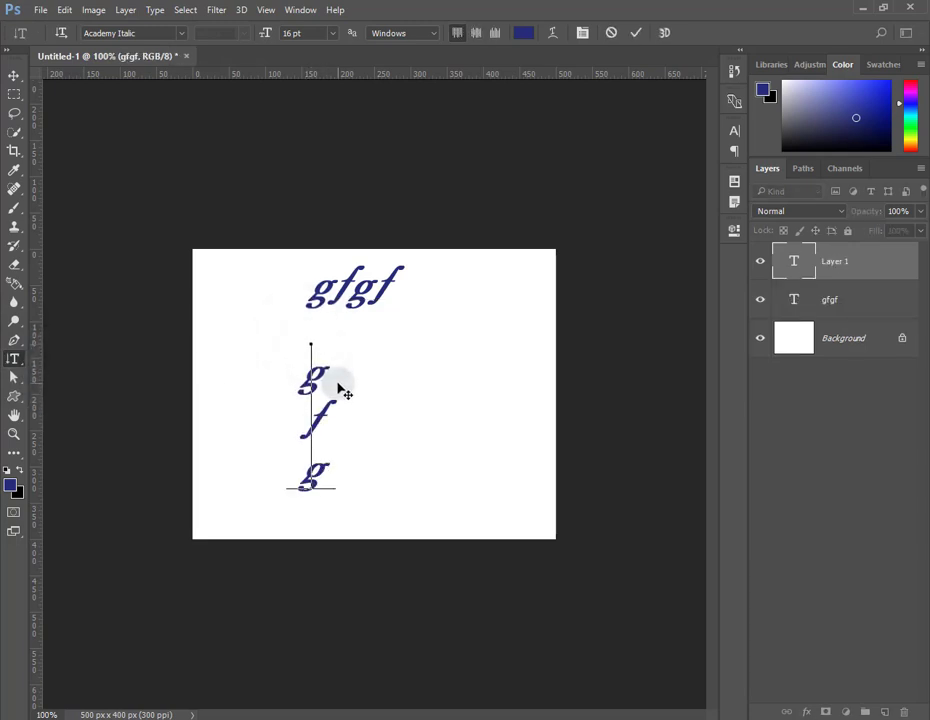
pyautogui.write('f')
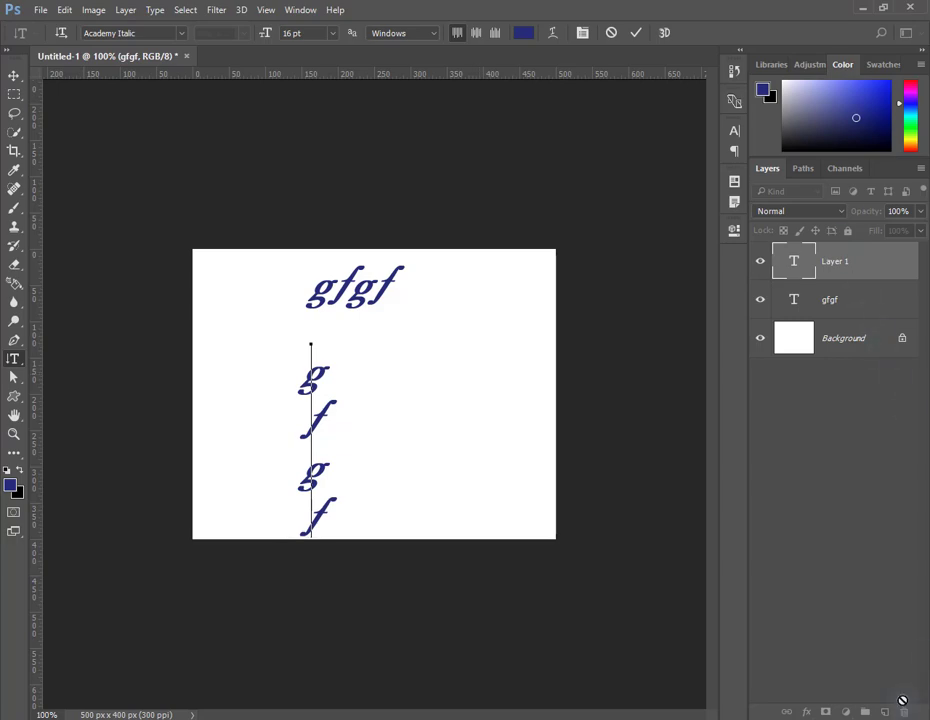
pyautogui.keyDown('shift'); pyautogui.click(856, 296); pyautogui.keyUp('shift')
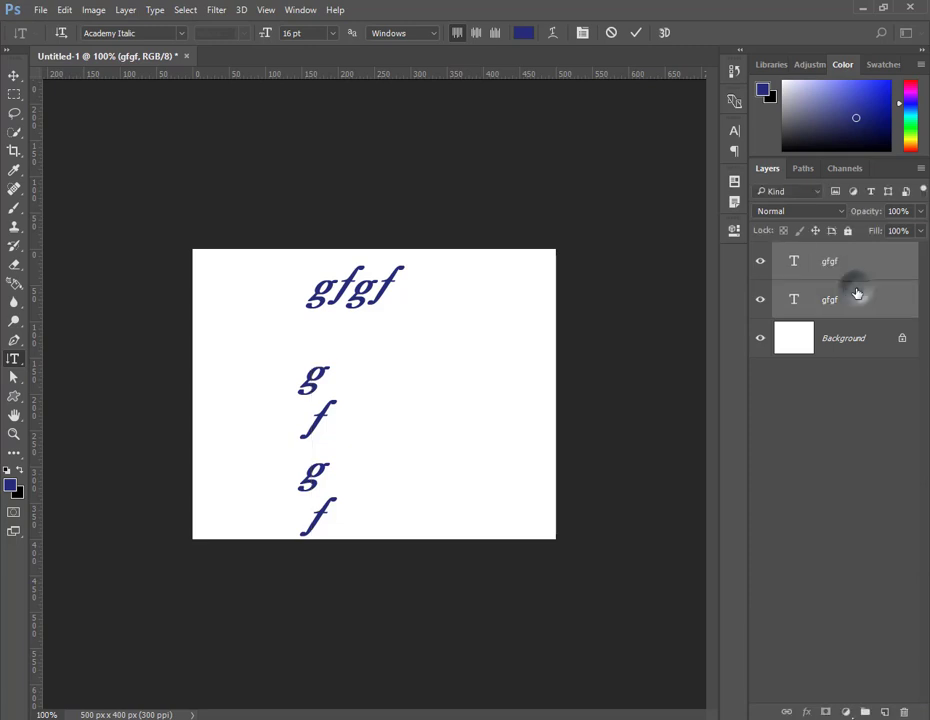
# Step: Delete the gfgf text layers and draw an 8 pt horizontal paragraph text box
pyautogui.press('Delete')
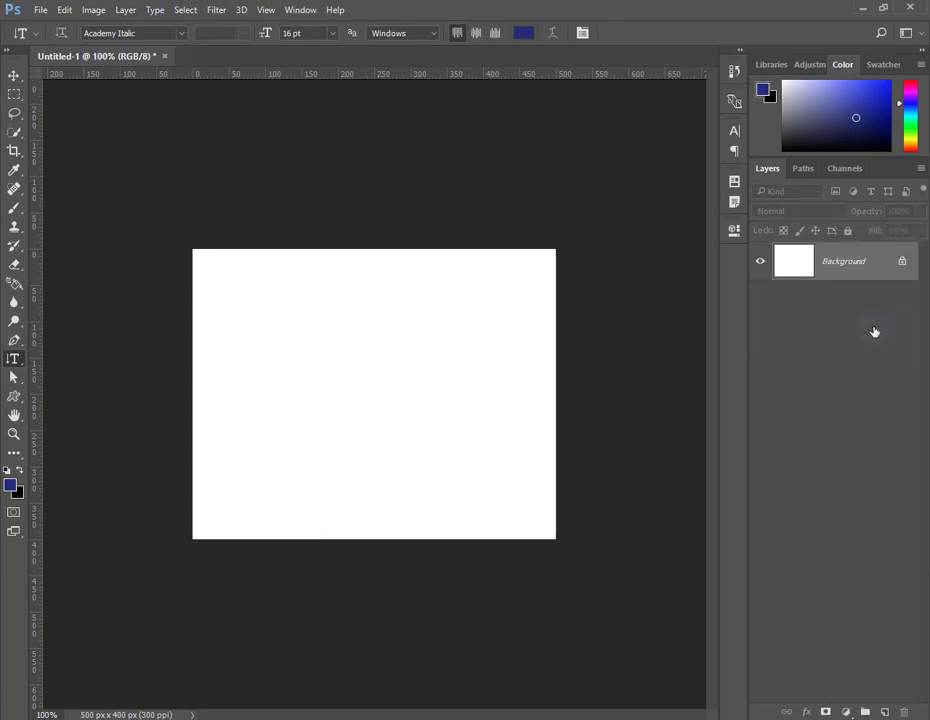
pyautogui.rightClick(13, 358)
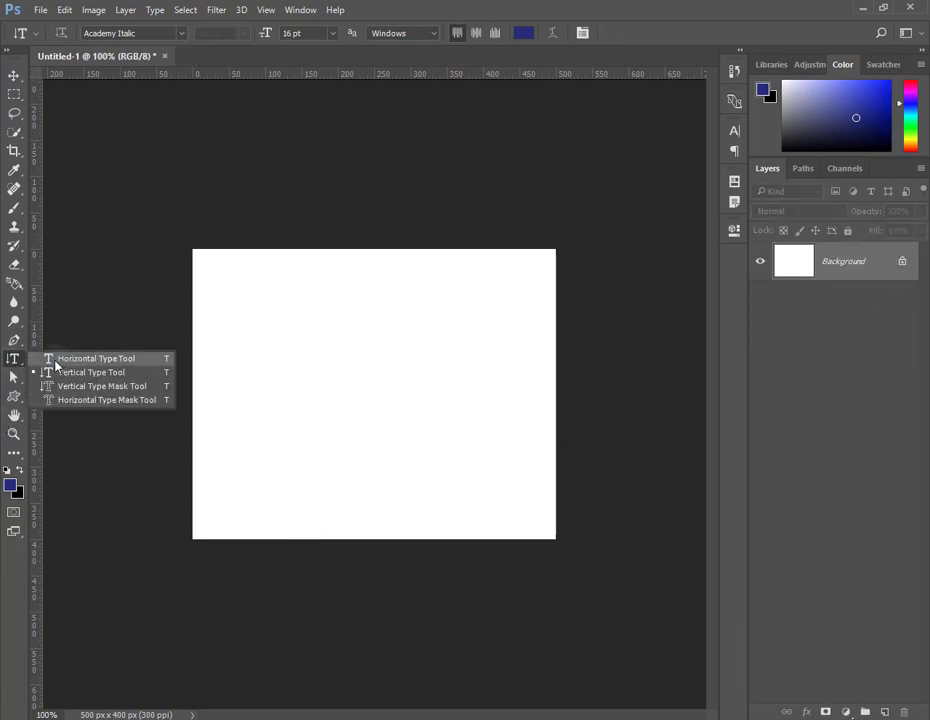
pyautogui.click(52, 360)
pyautogui.moveTo(252, 297)
pyautogui.mouseDown()
pyautogui.moveTo(418, 325)
pyautogui.moveTo(480, 376)
pyautogui.mouseUp()
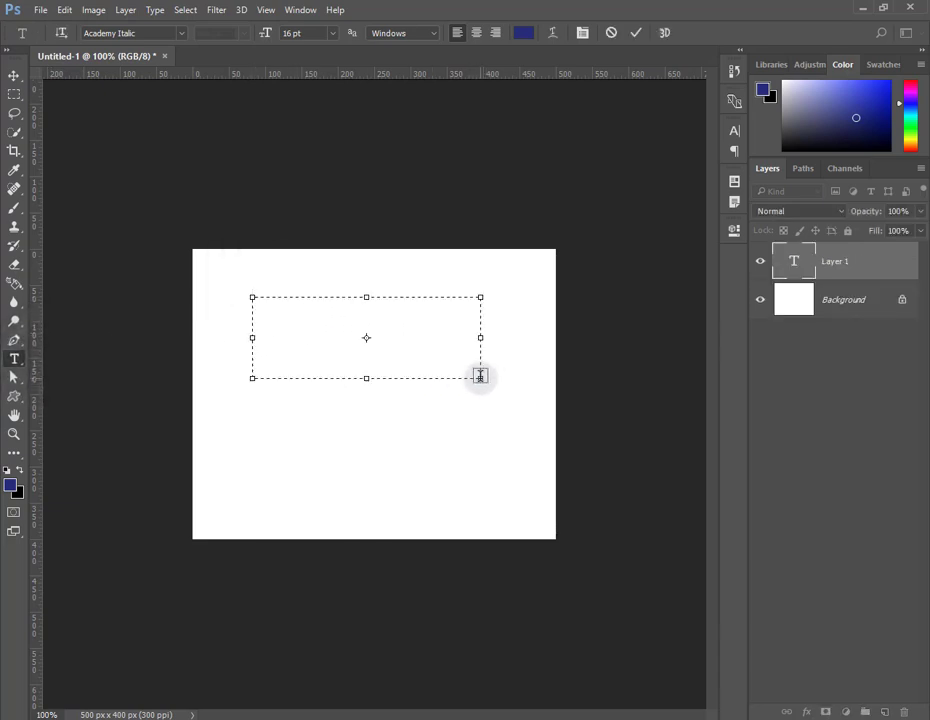
pyautogui.click(332, 33)
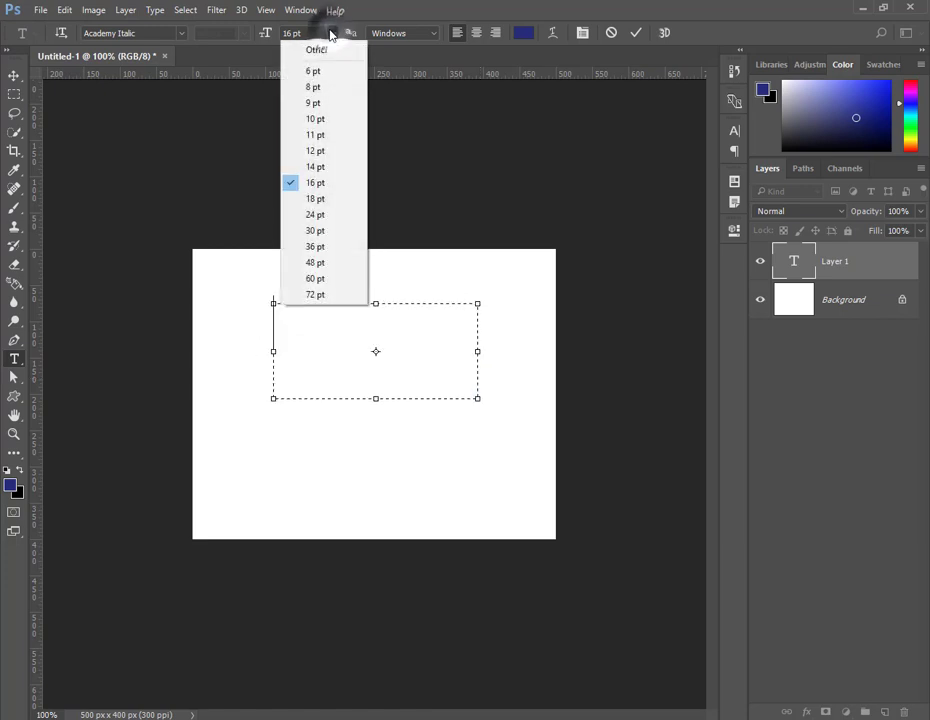
pyautogui.click(336, 90)
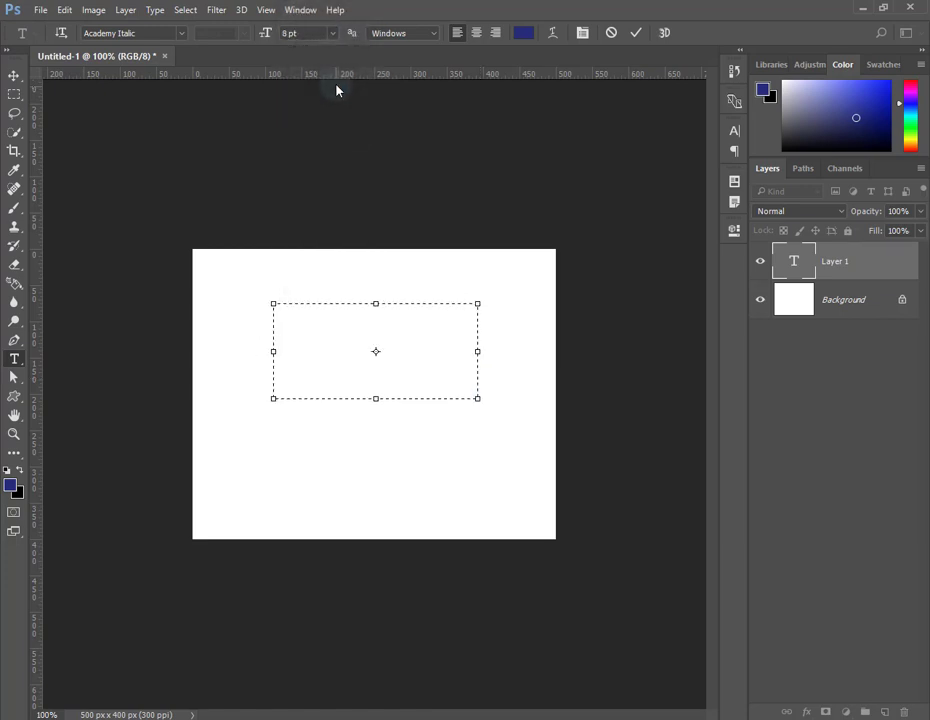
# Step: Fill the box with Lorem Ipsum, enlarge it to seven lines, then commit and nudge it up
pyautogui.click(154, 12)
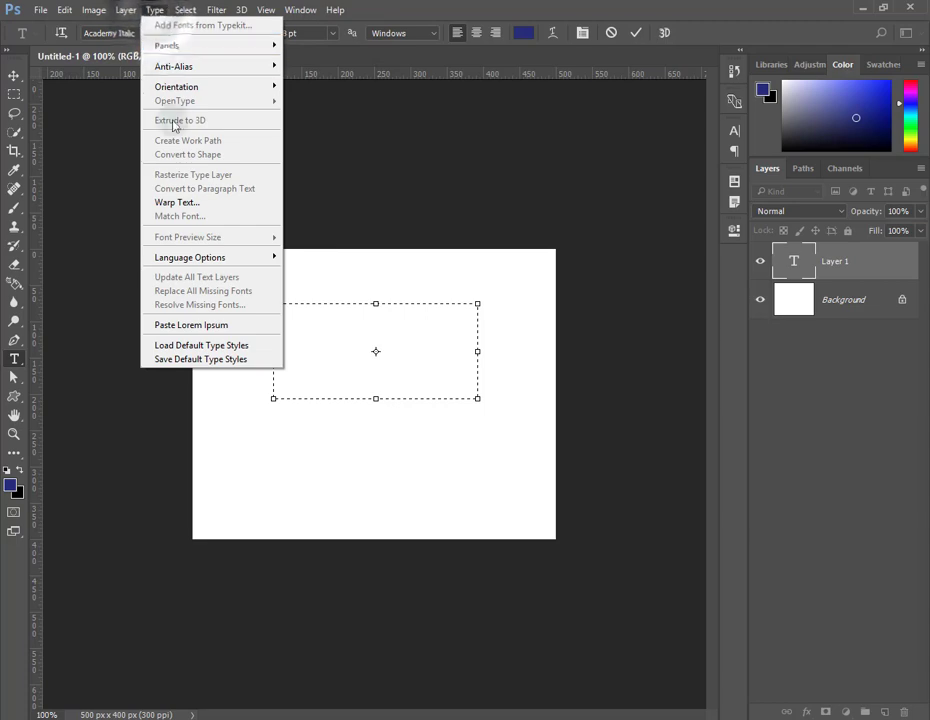
pyautogui.click(207, 327)
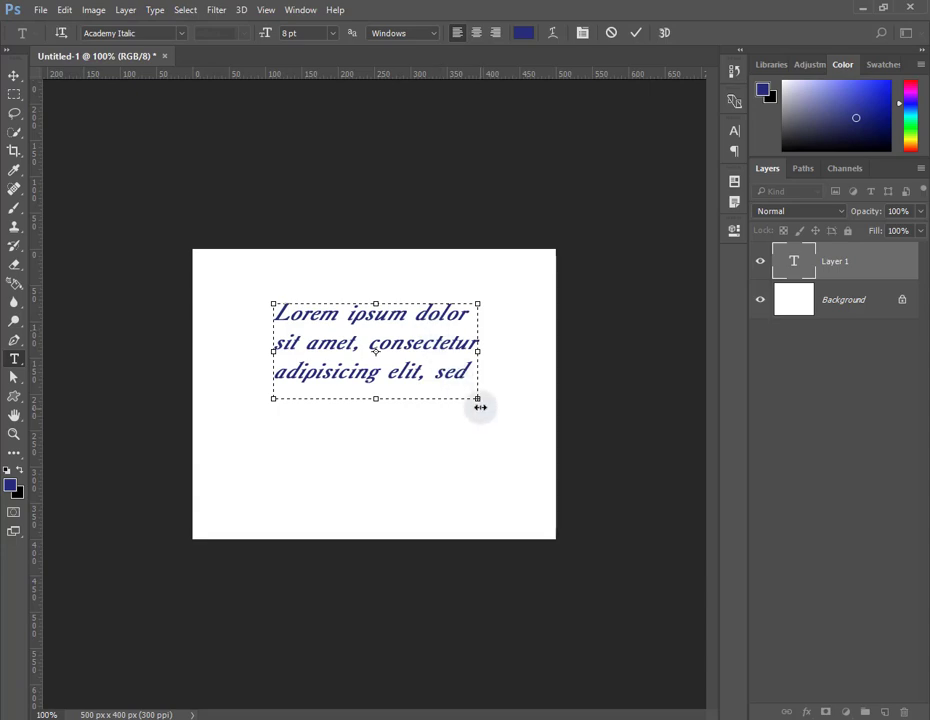
pyautogui.moveTo(478, 399); pyautogui.dragTo(526, 445)
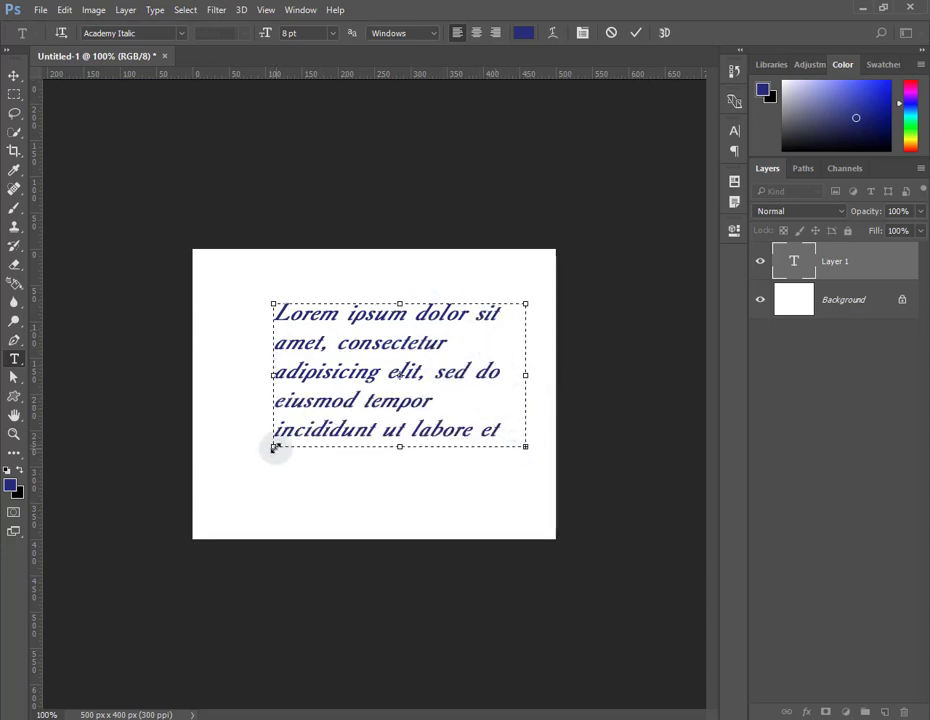
pyautogui.moveTo(273, 446); pyautogui.dragTo(219, 462)
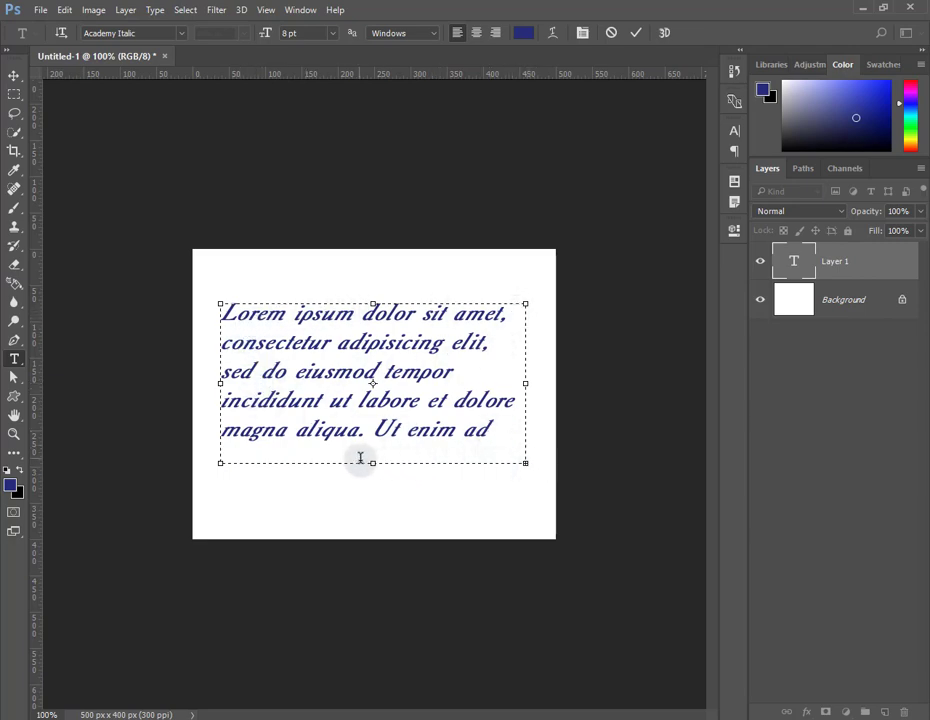
pyautogui.moveTo(372, 463); pyautogui.dragTo(370, 519)
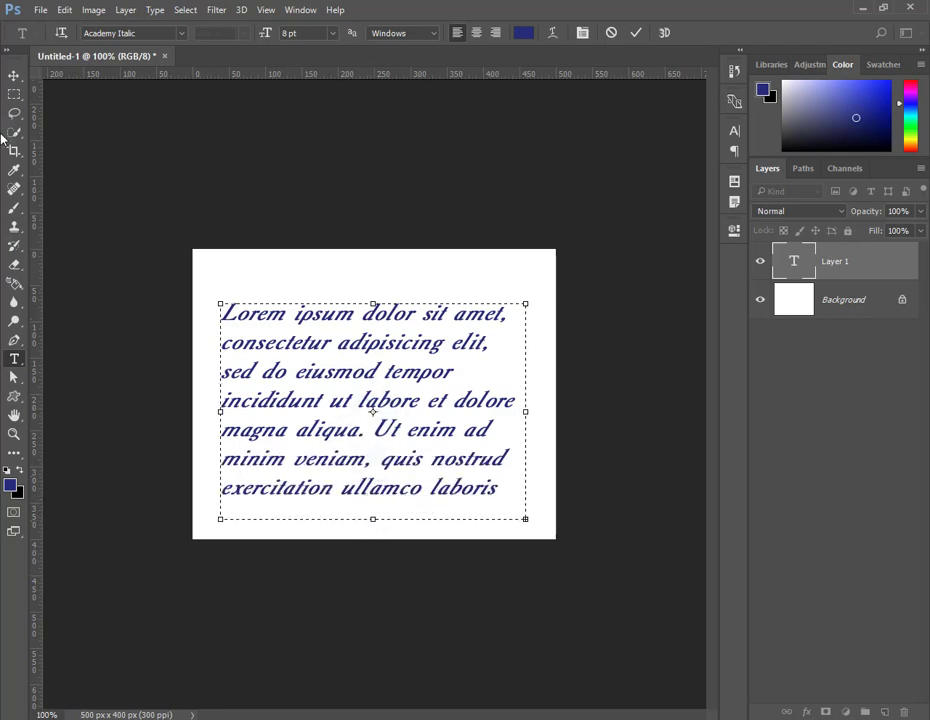
pyautogui.click(14, 75)
pyautogui.moveTo(358, 400); pyautogui.dragTo(363, 380)
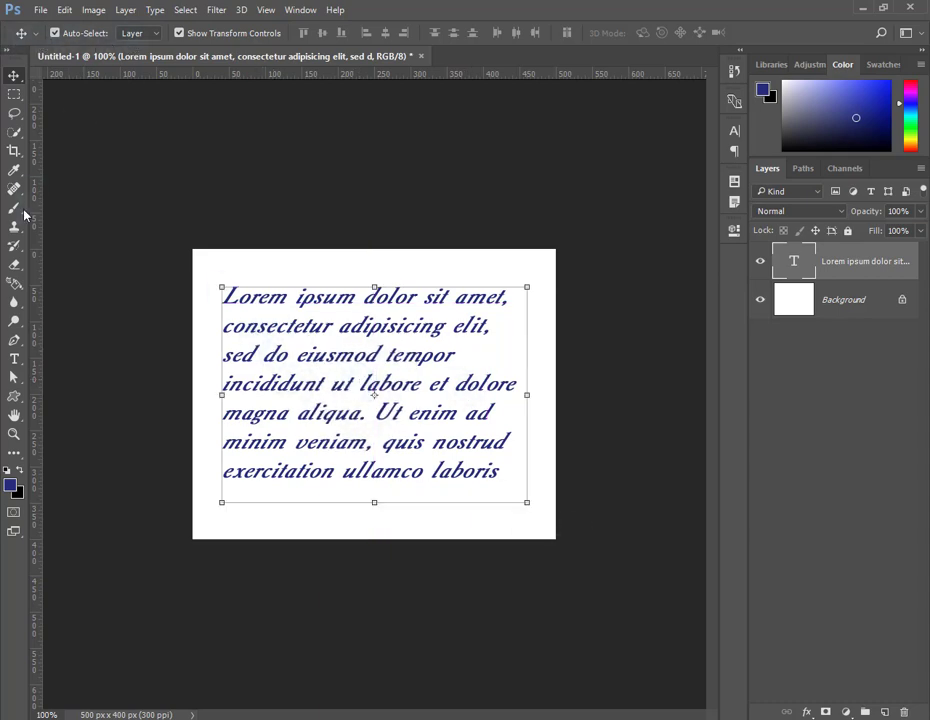
pyautogui.click(14, 358)
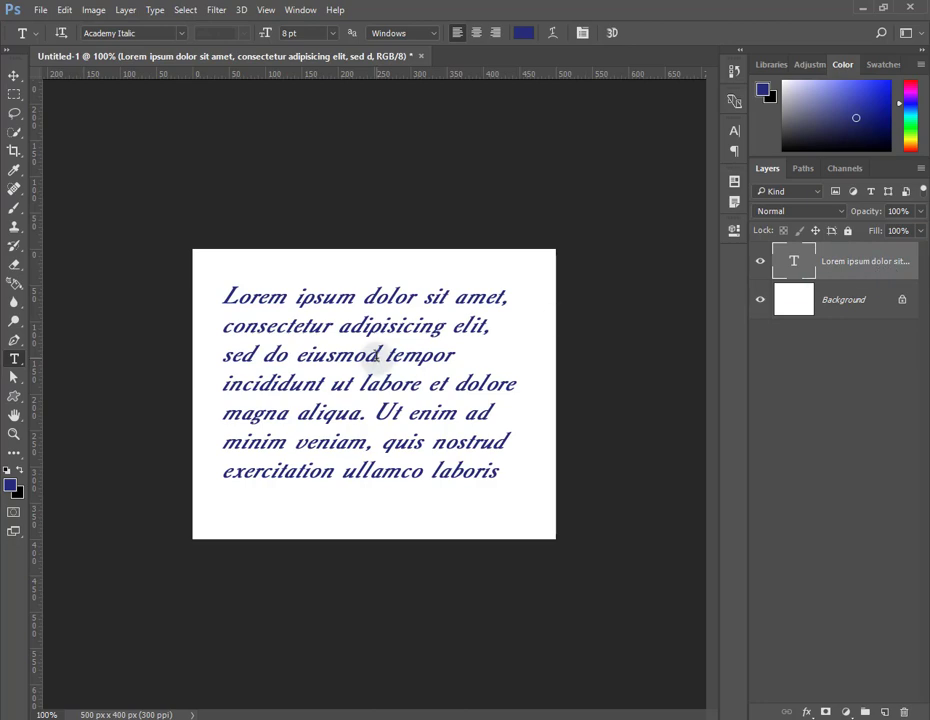
# Step: Select the whole Lorem Ipsum paragraph, try centred alignment, then set it right-aligned
pyautogui.click(223, 295)
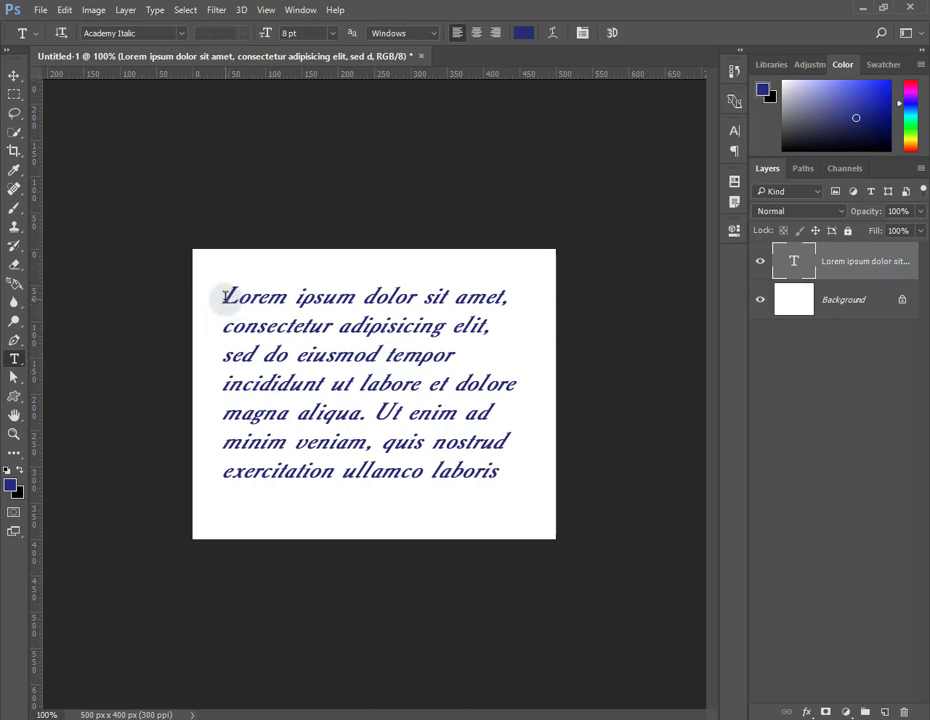
pyautogui.moveTo(223, 295)
pyautogui.mouseDown()
pyautogui.moveTo(342, 325)
pyautogui.moveTo(403, 448)
pyautogui.moveTo(519, 478)
pyautogui.mouseUp()
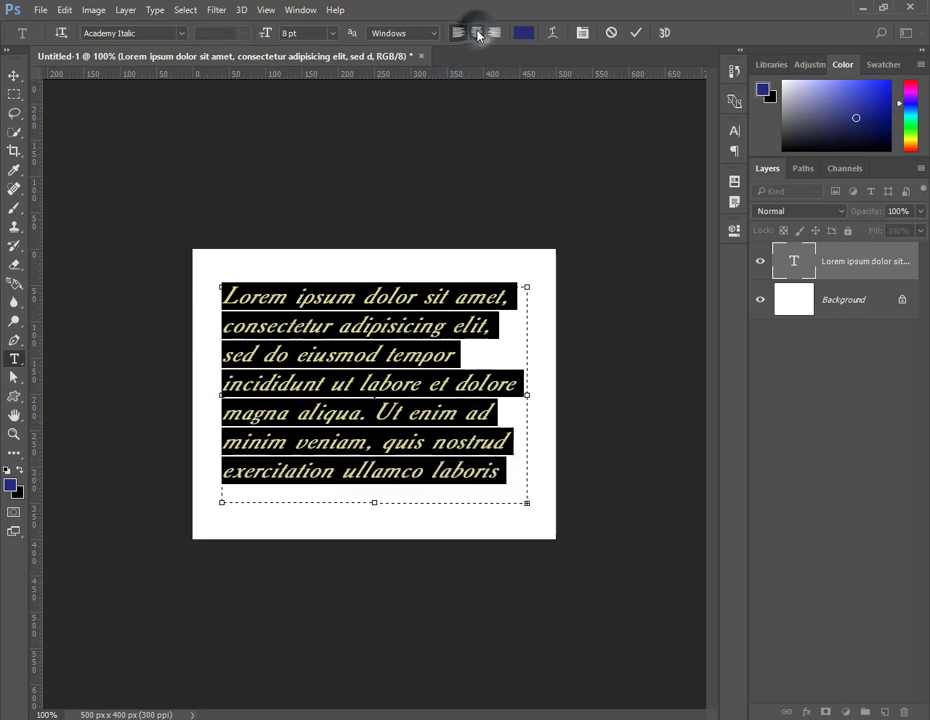
pyautogui.click(477, 33)
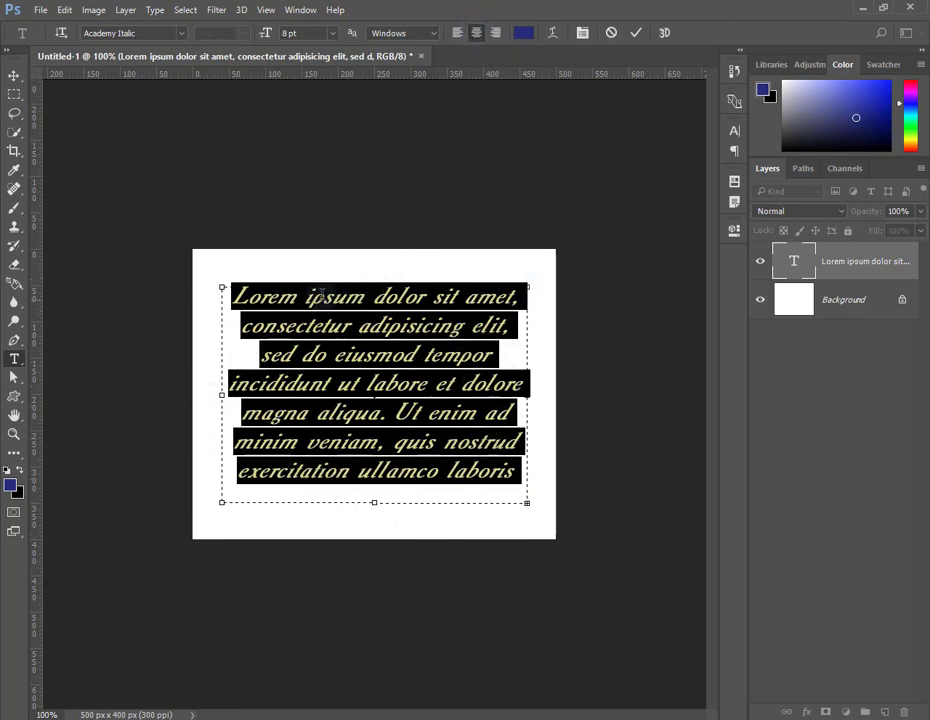
pyautogui.click(496, 33)
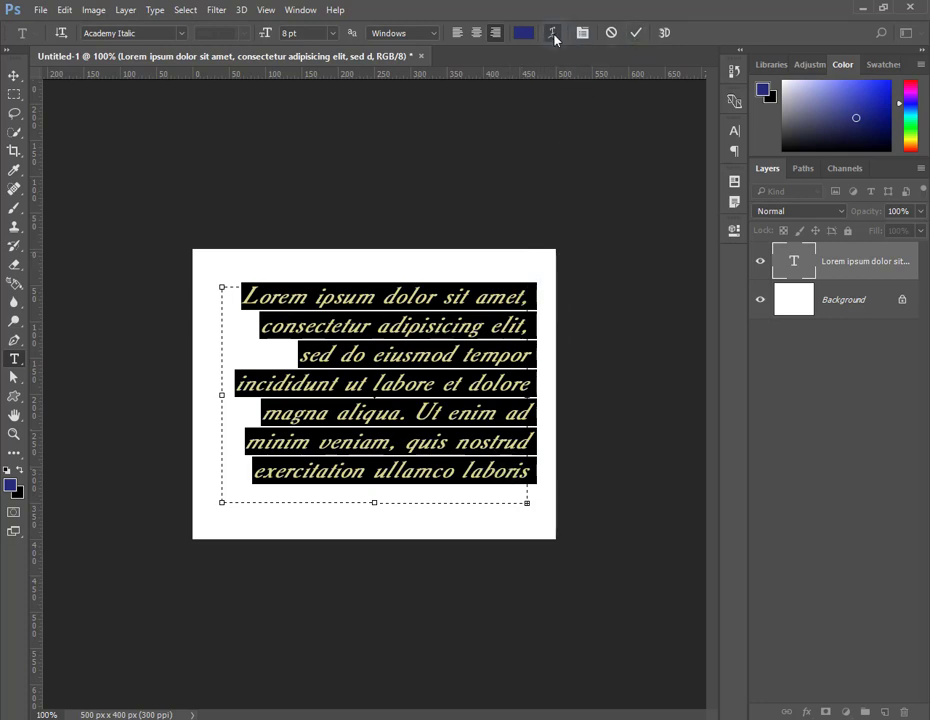
# Step: Apply a Shell Upper warp with +17% bend to the paragraph and commit it
pyautogui.click(552, 33)
pyautogui.click(665, 222)
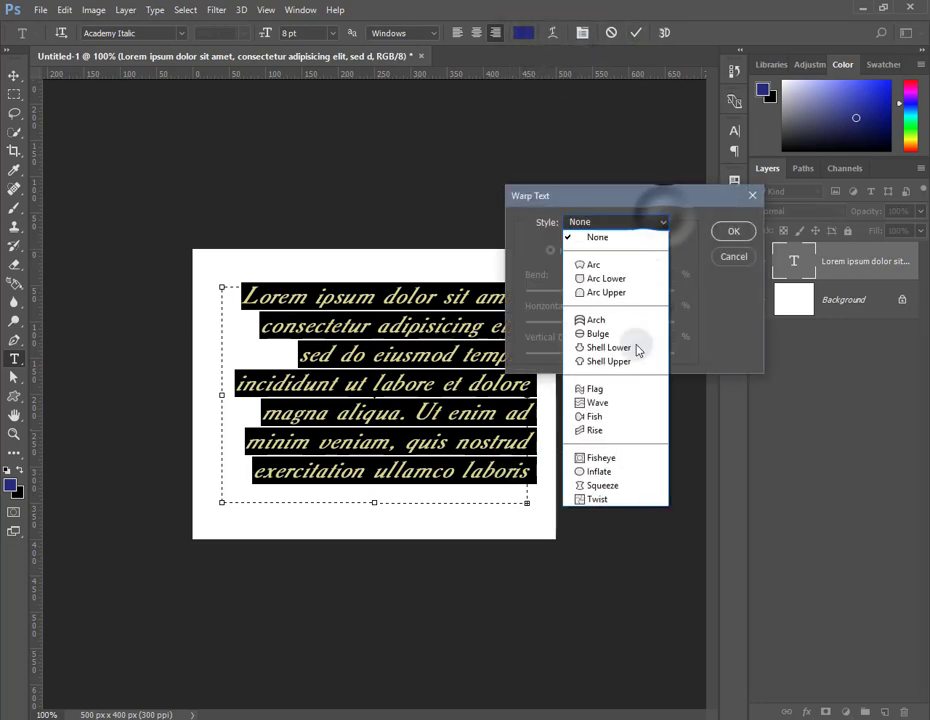
pyautogui.click(618, 362)
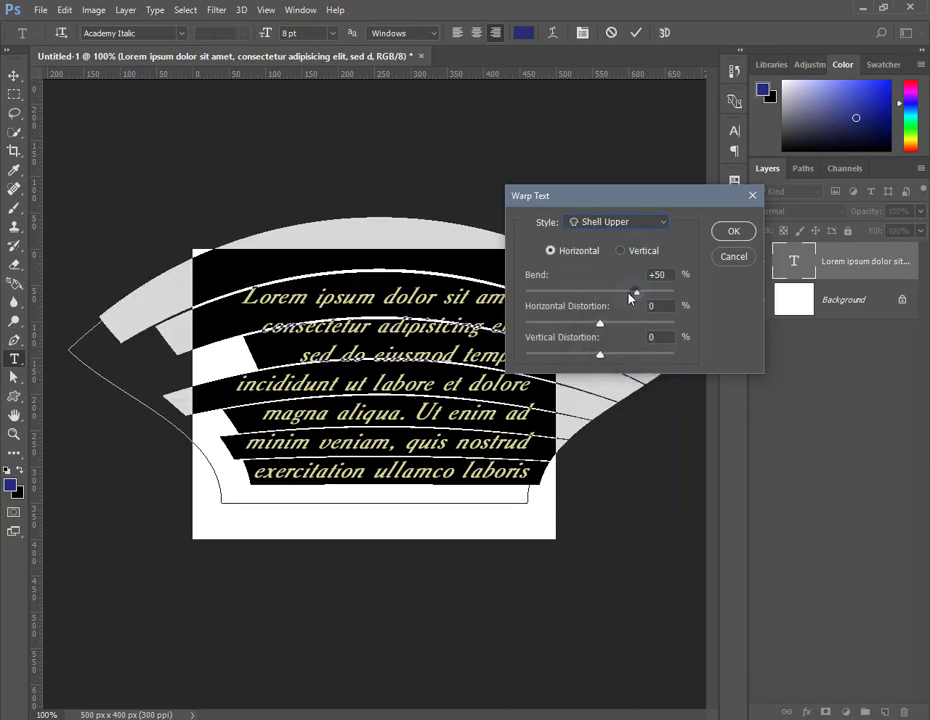
pyautogui.moveTo(630, 297)
pyautogui.mouseDown()
pyautogui.moveTo(600, 293)
pyautogui.moveTo(613, 295)
pyautogui.mouseUp()
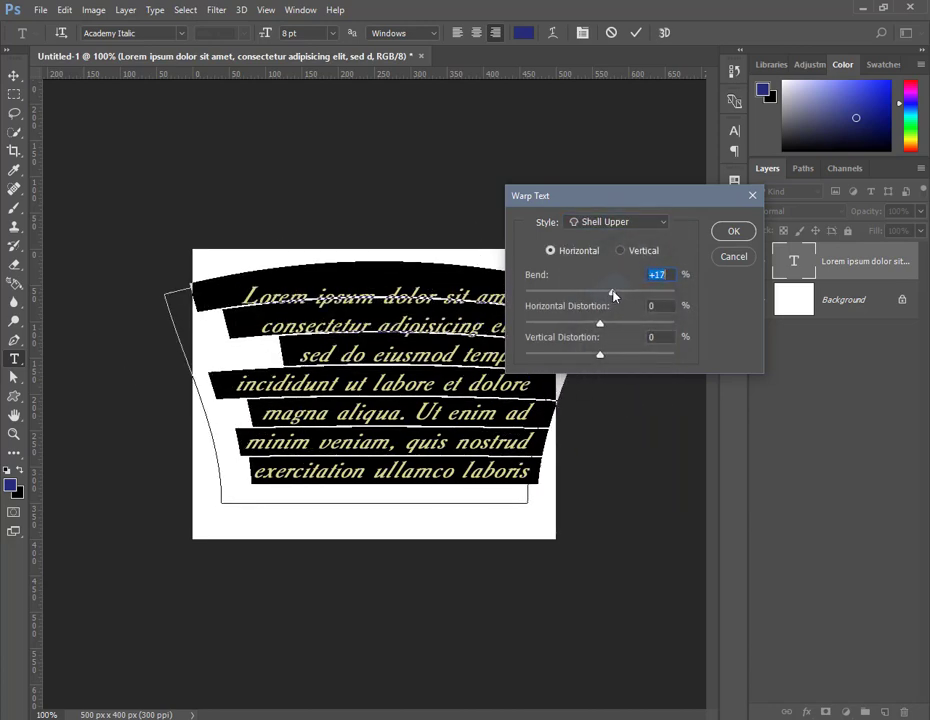
pyautogui.click(735, 231)
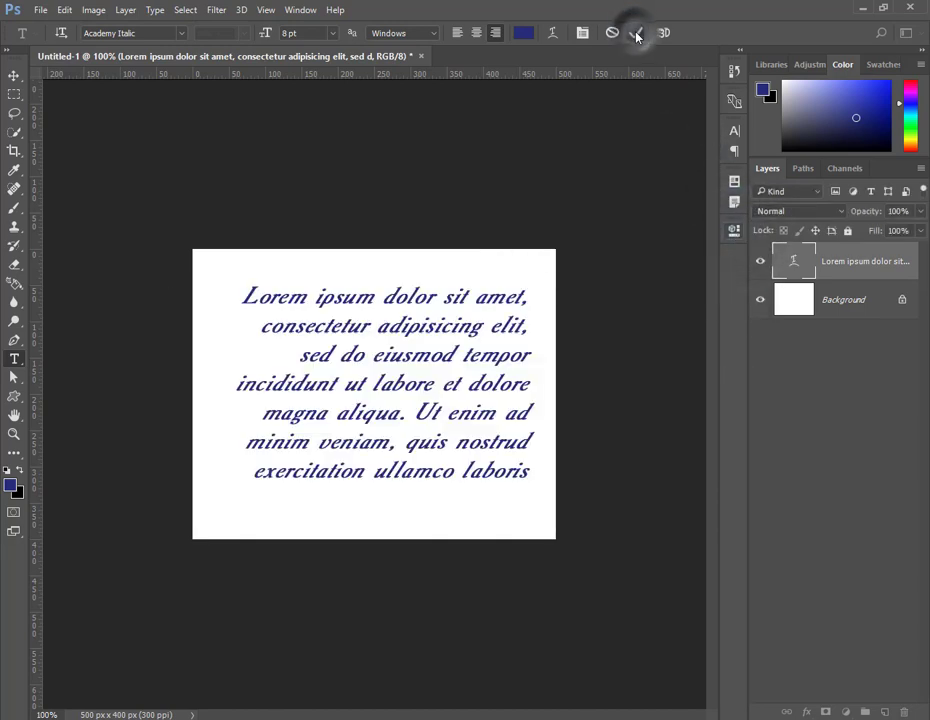
pyautogui.click(13, 75)
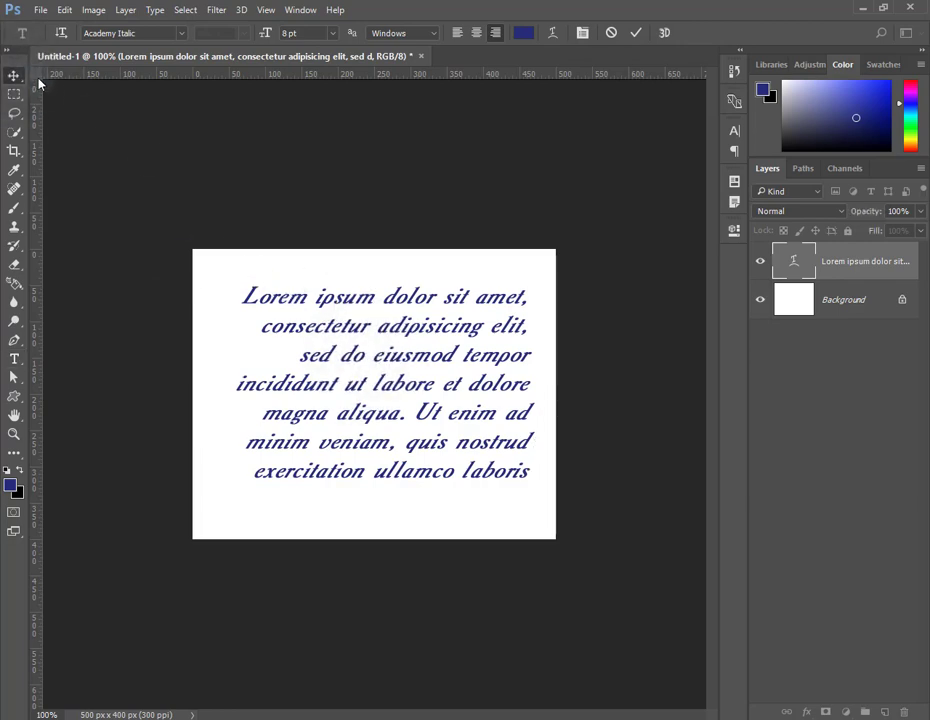
# Step: Scale the warped paragraph down to about 66% width by 64% height and commit
pyautogui.click(13, 77)
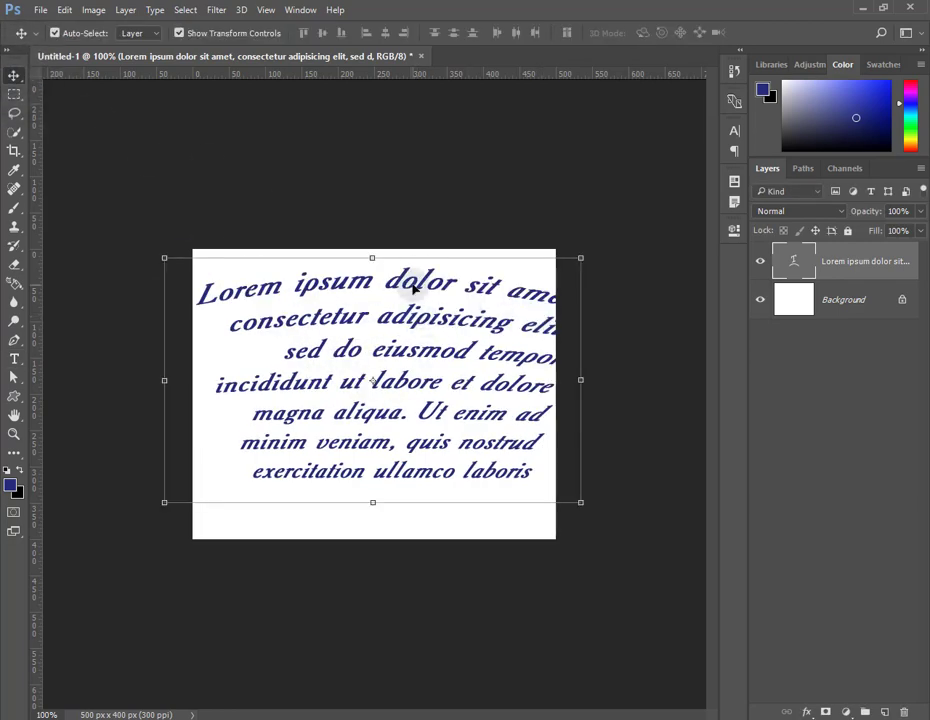
pyautogui.moveTo(465, 372); pyautogui.dragTo(460, 390)
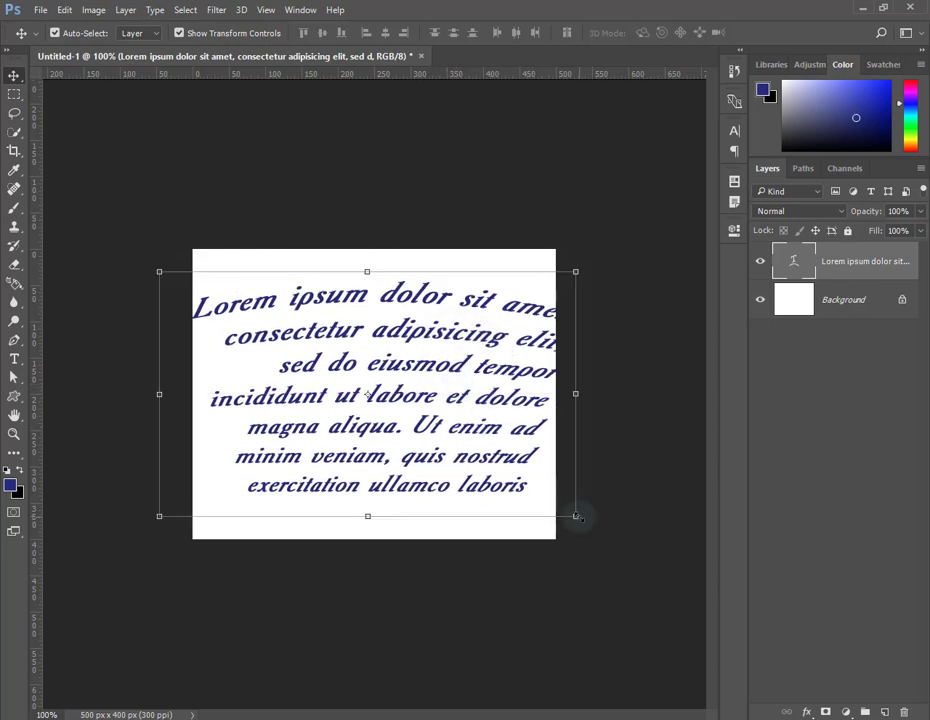
pyautogui.moveTo(576, 516)
pyautogui.mouseDown()
pyautogui.moveTo(507, 478)
pyautogui.moveTo(576, 514)
pyautogui.mouseUp()
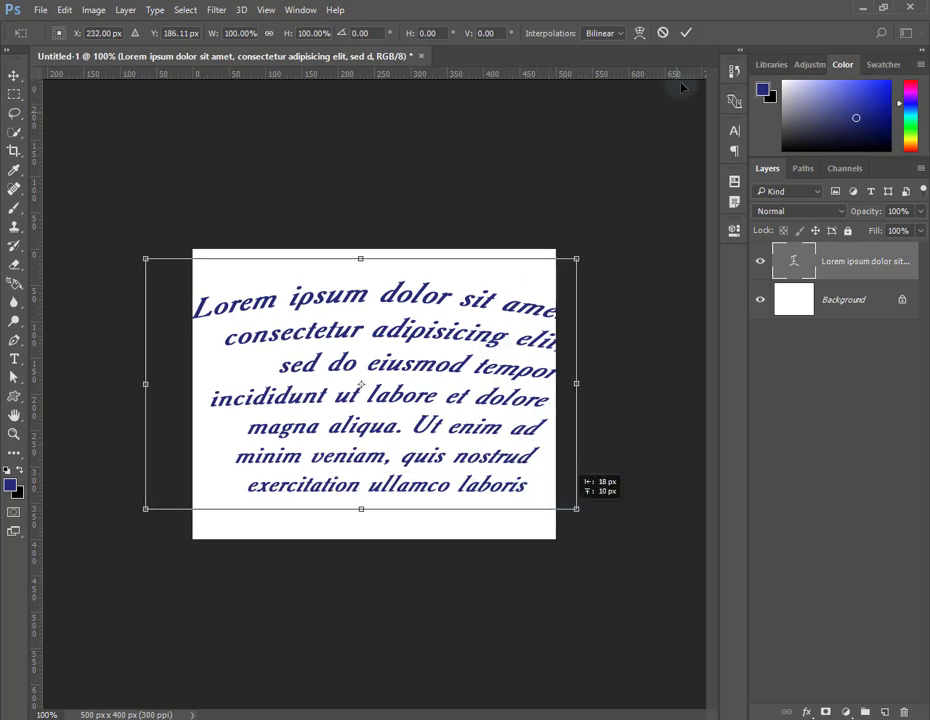
pyautogui.click(662, 33)
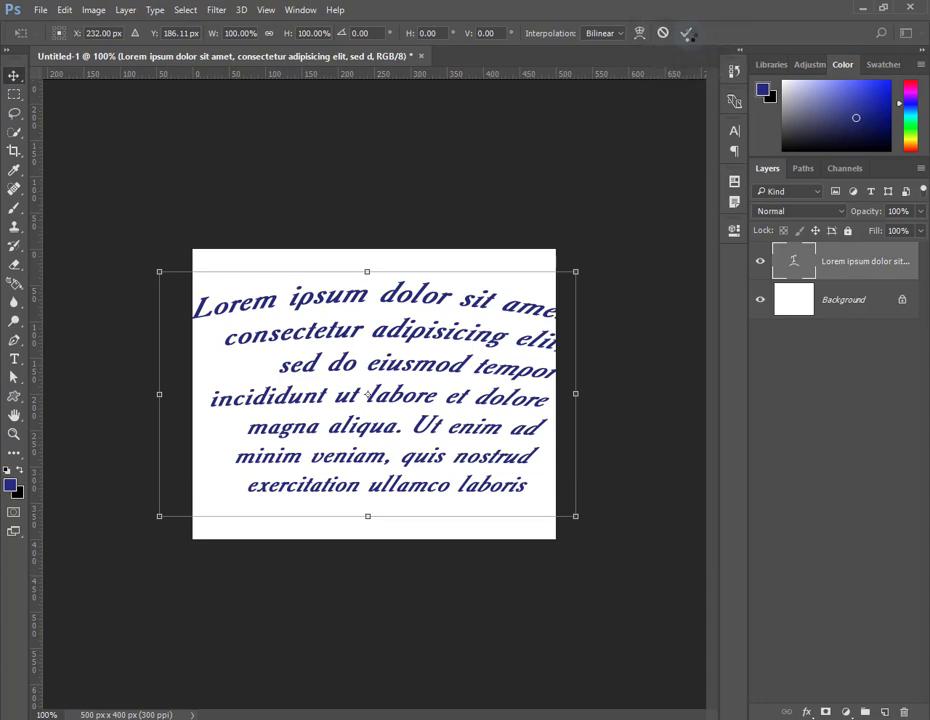
pyautogui.moveTo(576, 516)
pyautogui.mouseDown()
pyautogui.moveTo(544, 461)
pyautogui.moveTo(403, 432)
pyautogui.moveTo(403, 403)
pyautogui.mouseUp()
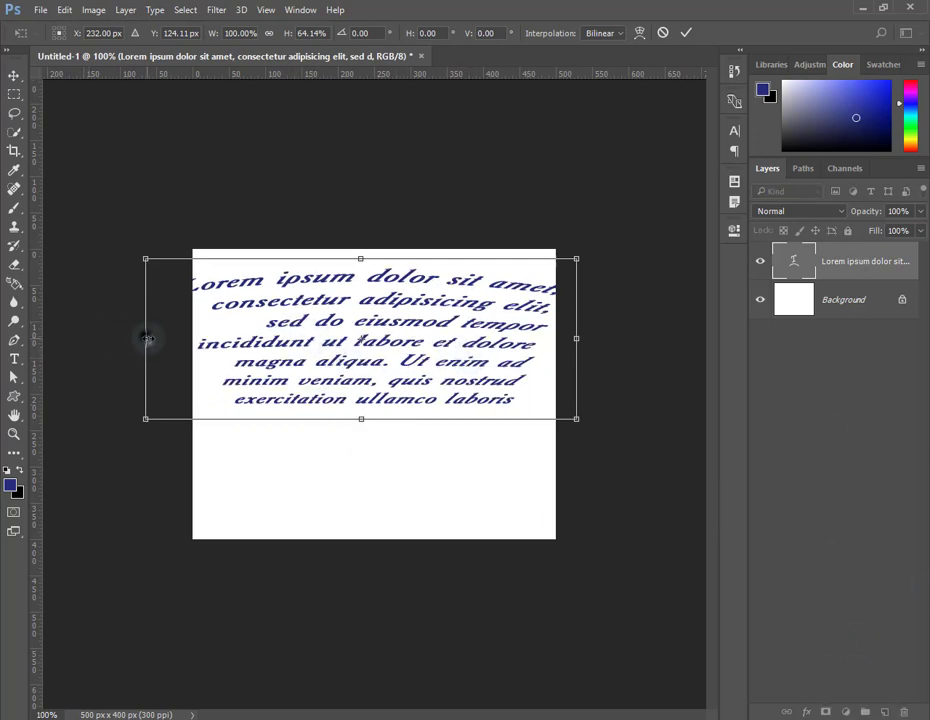
pyautogui.moveTo(146, 338); pyautogui.dragTo(236, 338)
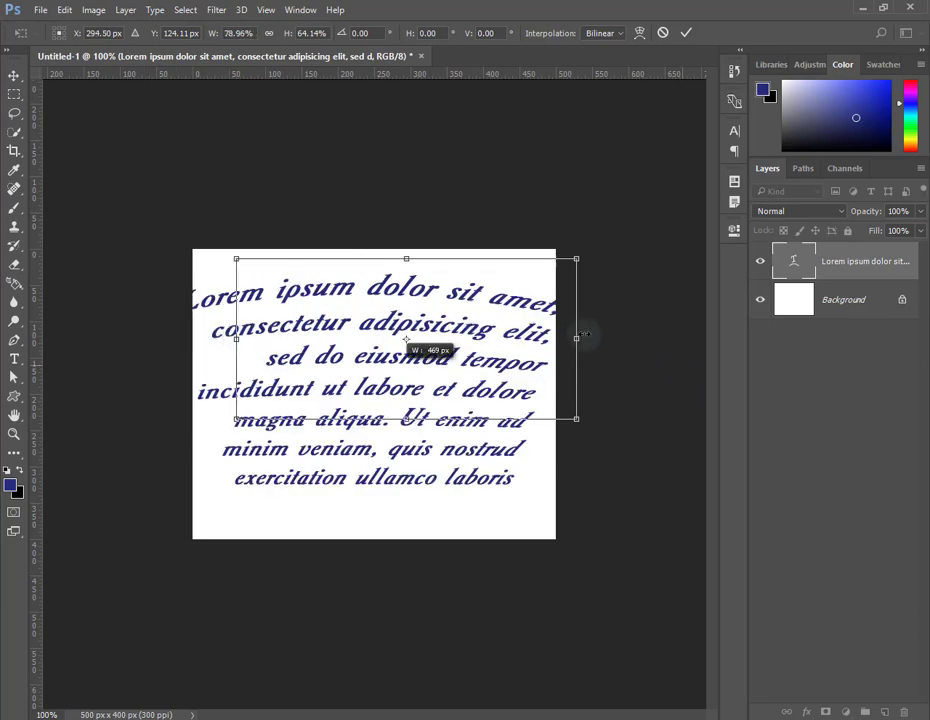
pyautogui.moveTo(576, 340); pyautogui.dragTo(519, 340)
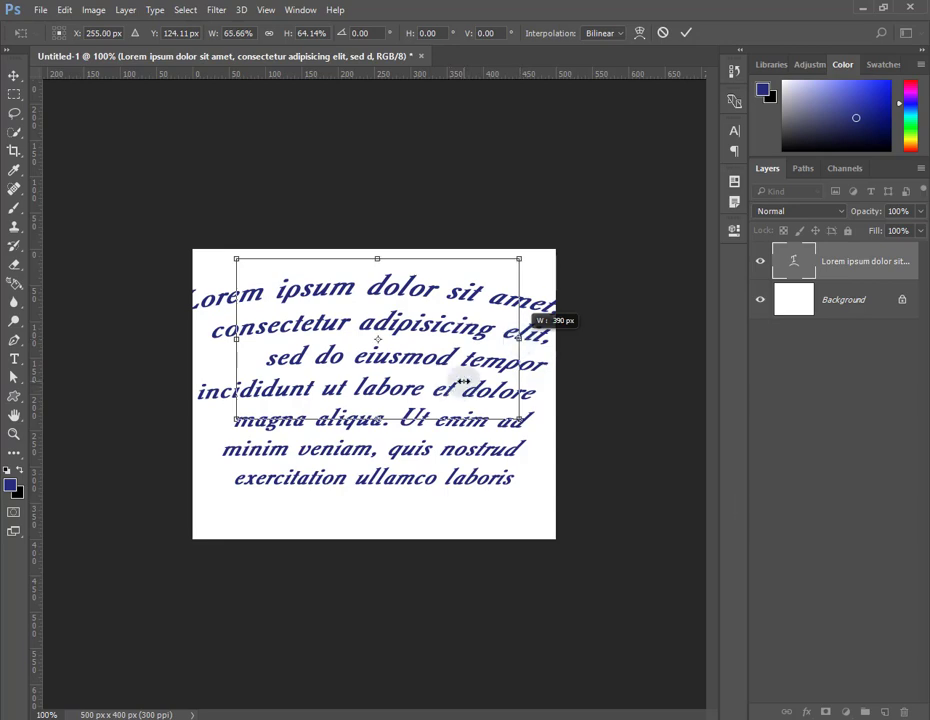
pyautogui.click(688, 35)
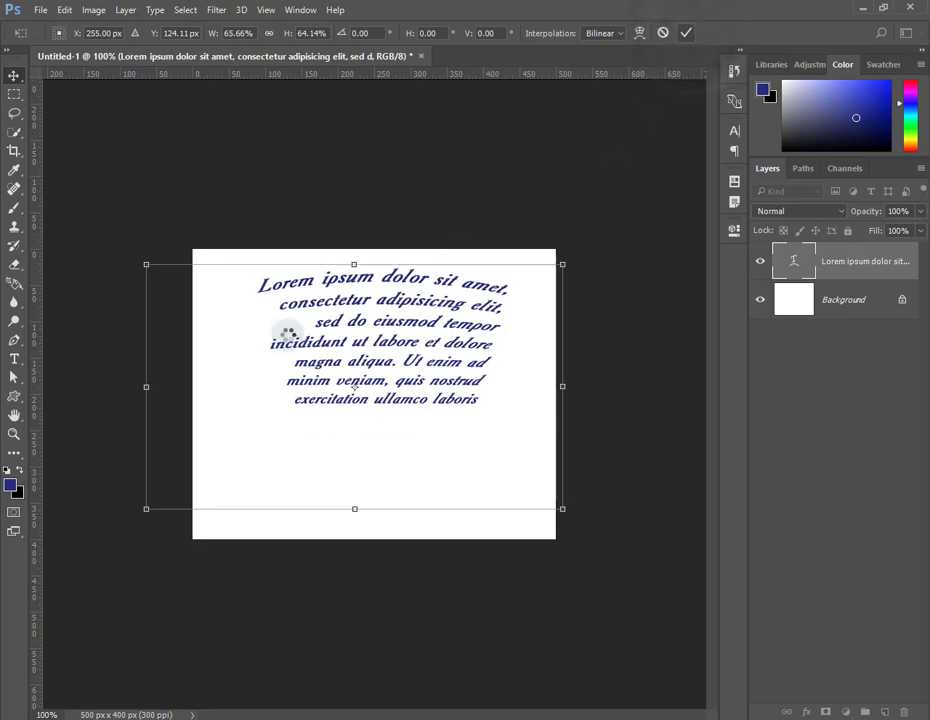
pyautogui.press('Return')
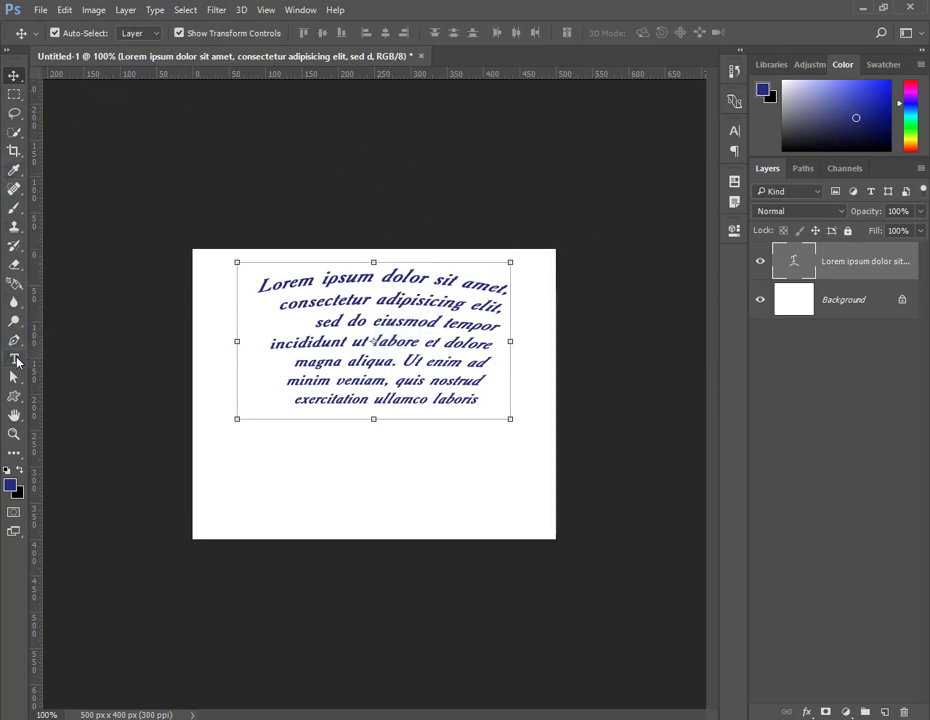
# Step: Select the warped paragraph's opening lines and bring up the Paragraph settings
pyautogui.click(15, 362)
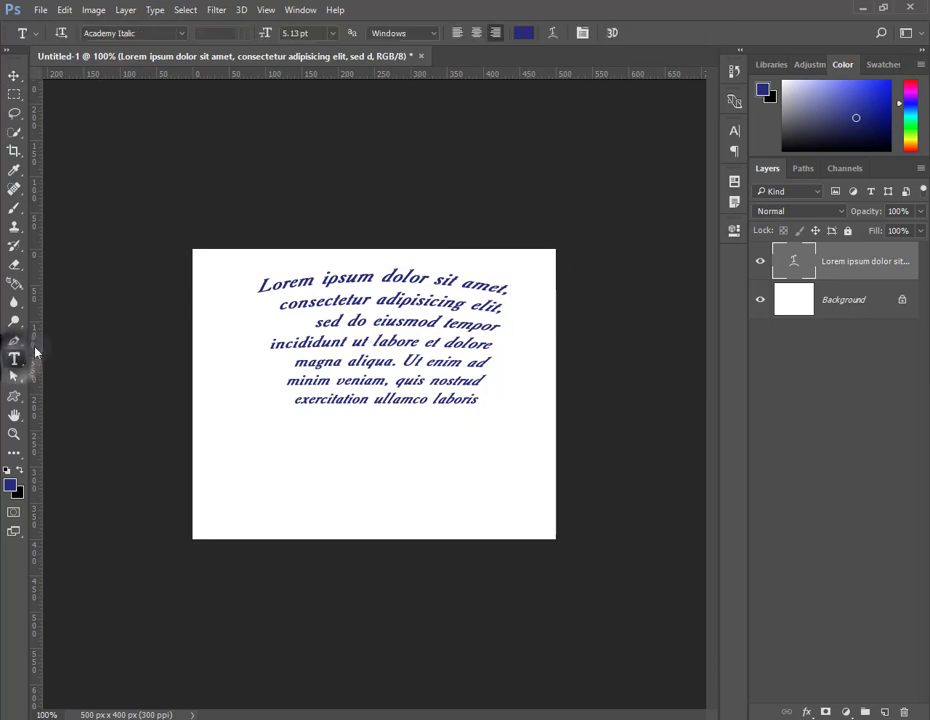
pyautogui.click(360, 341)
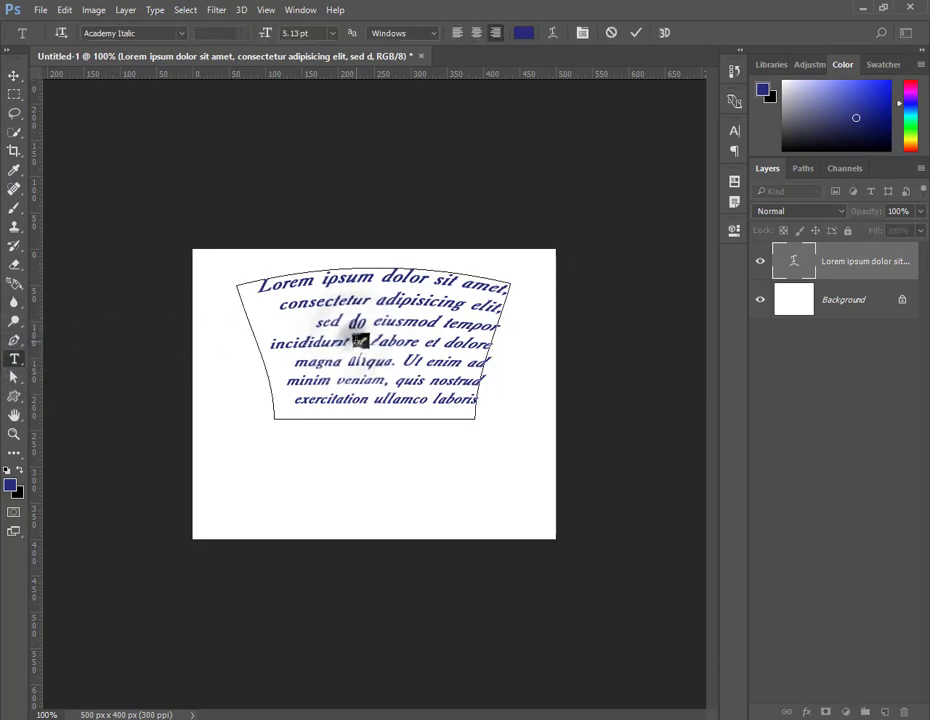
pyautogui.moveTo(360, 341)
pyautogui.mouseDown()
pyautogui.moveTo(303, 340)
pyautogui.moveTo(265, 282)
pyautogui.mouseUp()
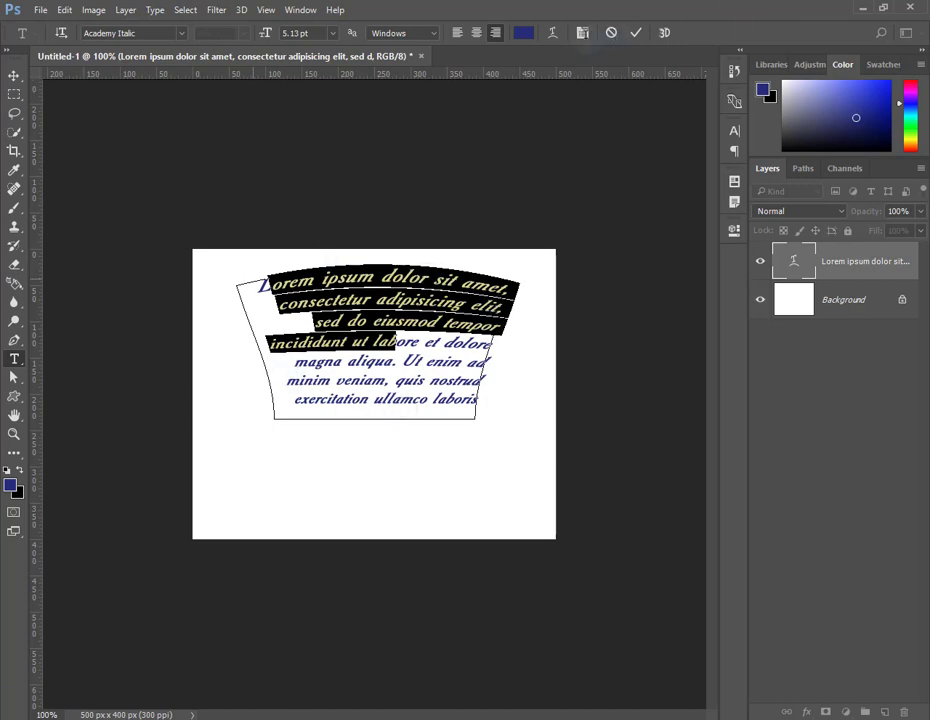
pyautogui.click(584, 36)
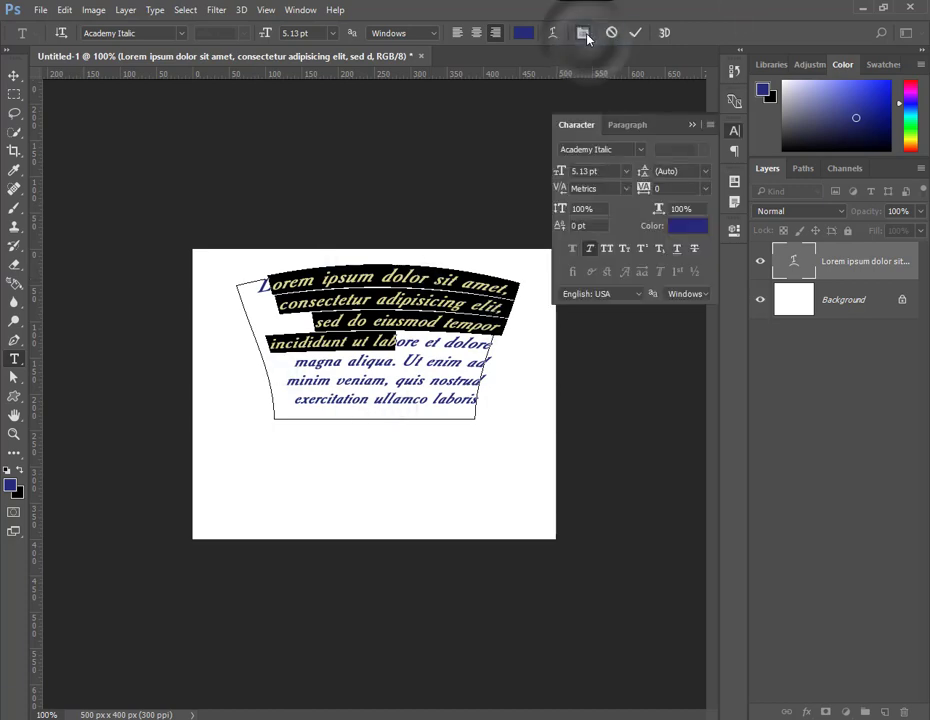
pyautogui.click(629, 125)
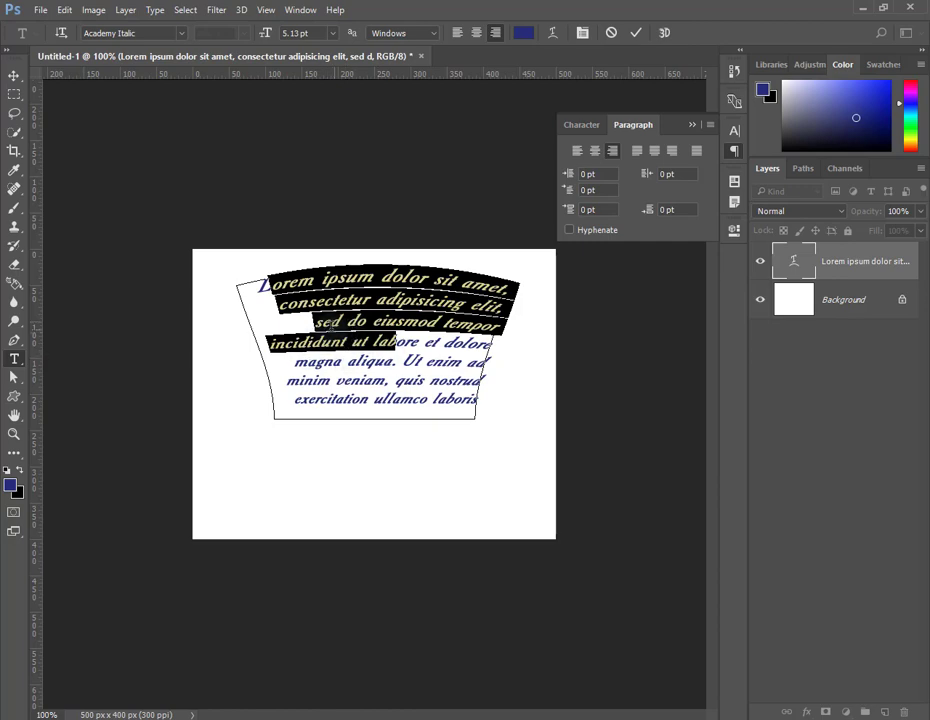
# Step: Try the justify, centre and left alignments, finishing on Justify All
pyautogui.click(655, 151)
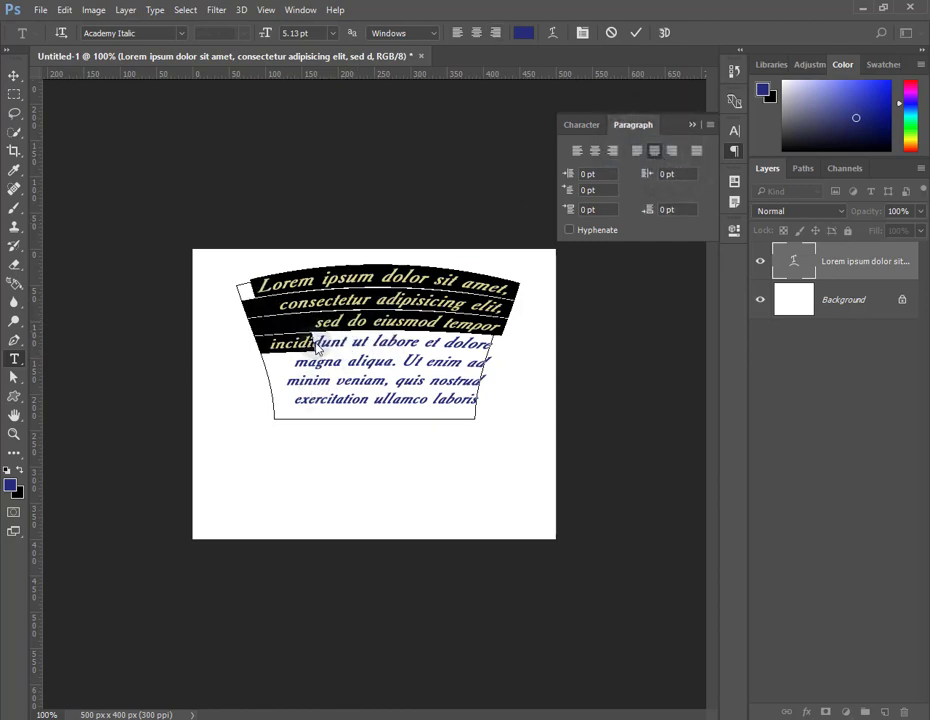
pyautogui.hotkey('ctrl', 'shift', 'f')
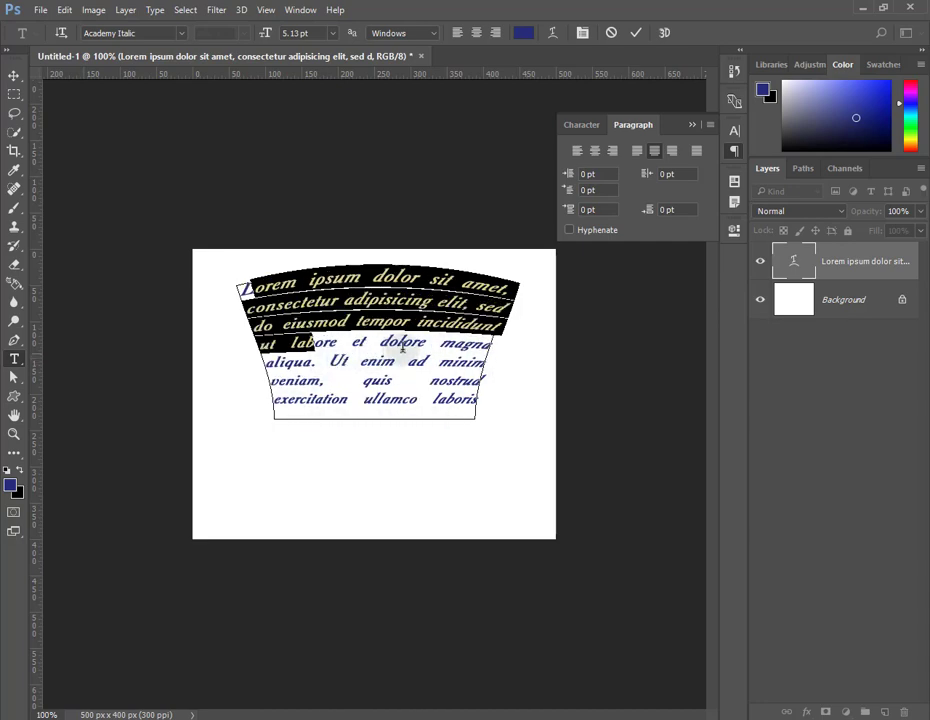
pyautogui.click(596, 152)
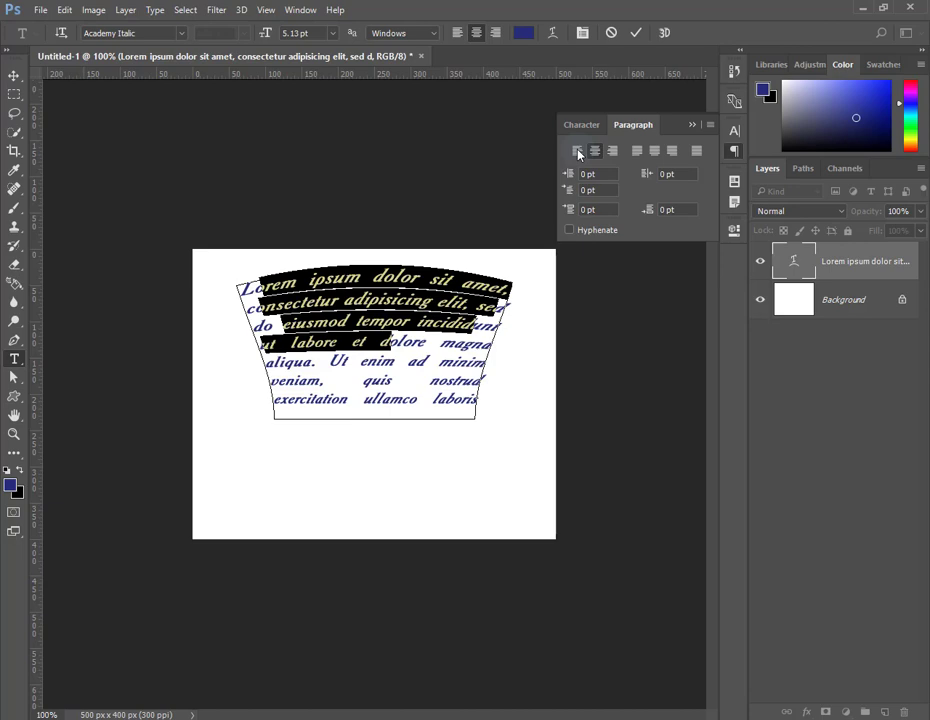
pyautogui.click(578, 152)
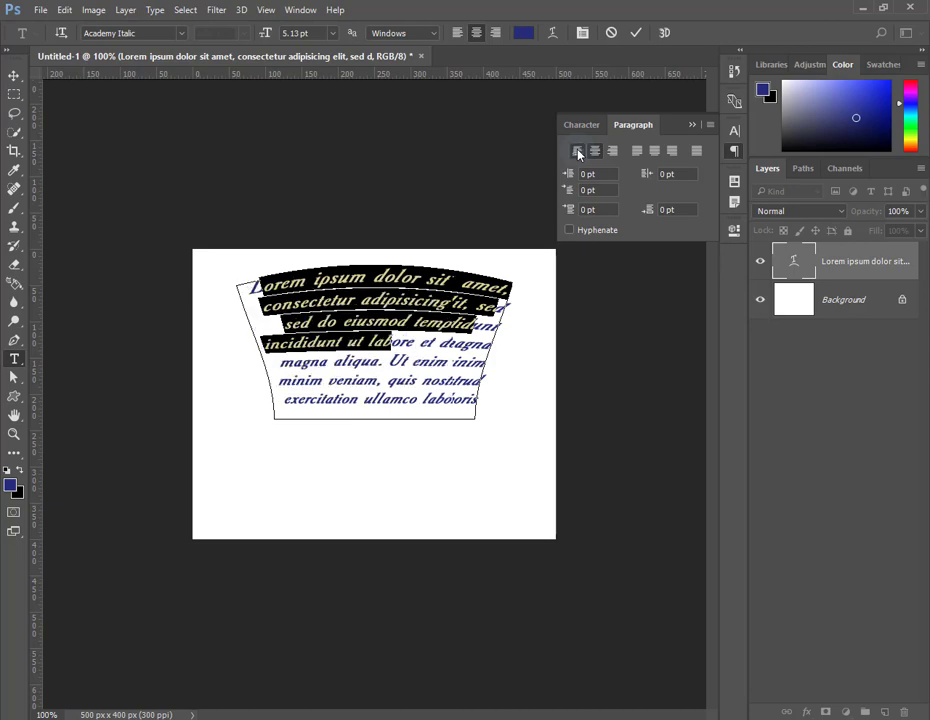
pyautogui.click(674, 151)
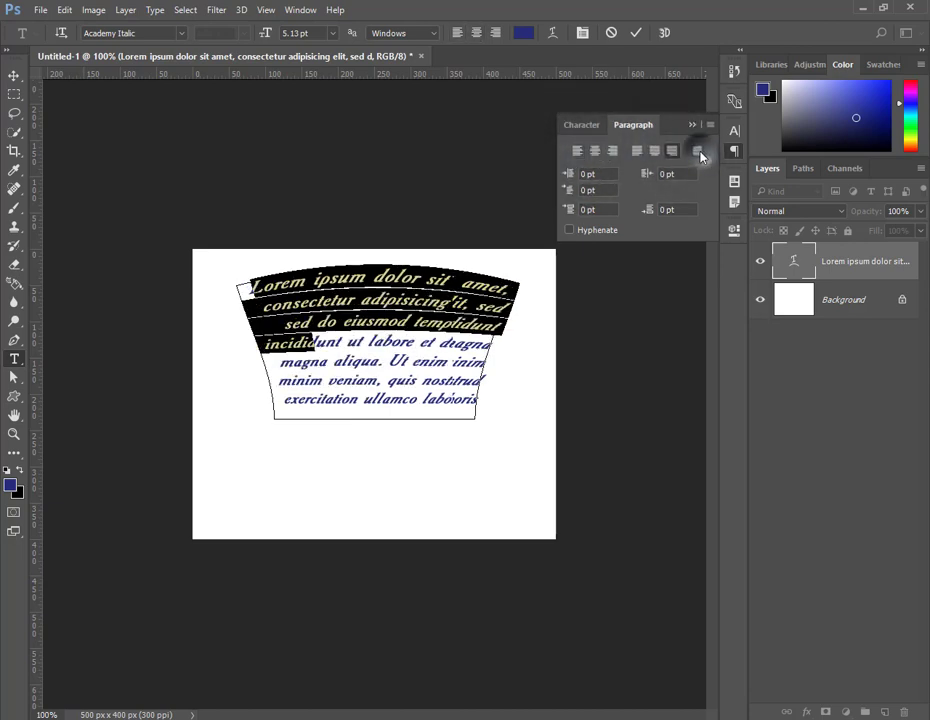
pyautogui.click(698, 151)
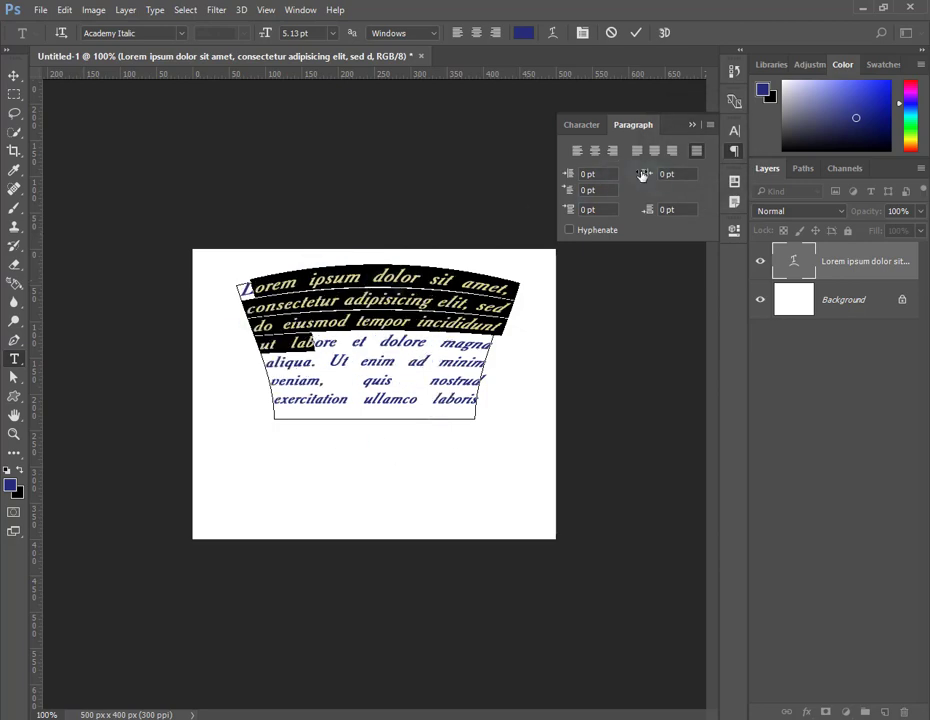
# Step: Commit the text, close the Paragraph panel, and move the paragraph about 57 px lower
pyautogui.click(636, 34)
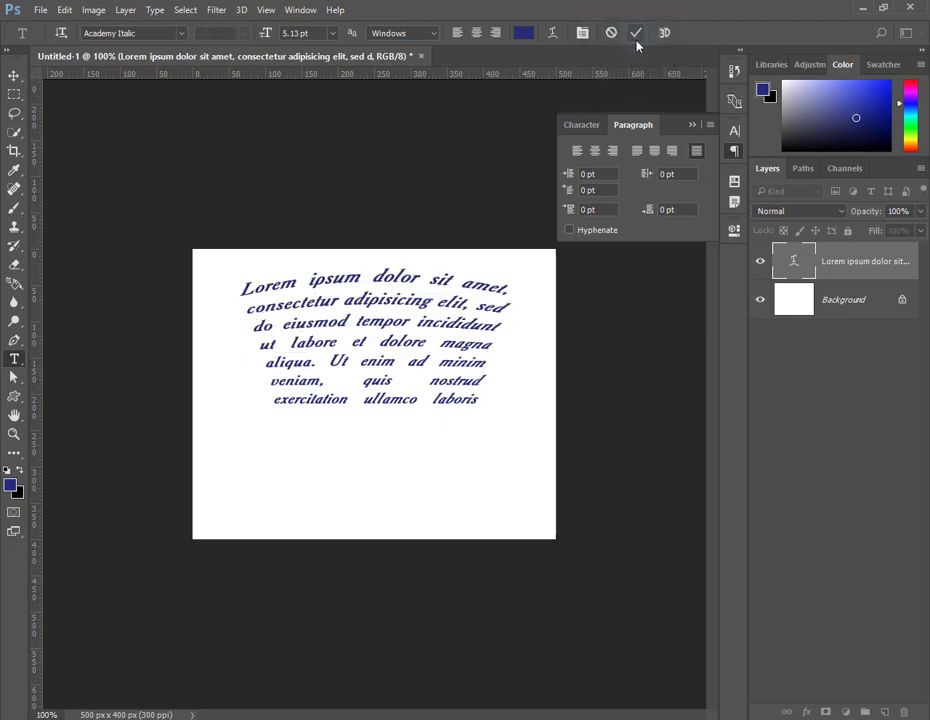
pyautogui.click(697, 126)
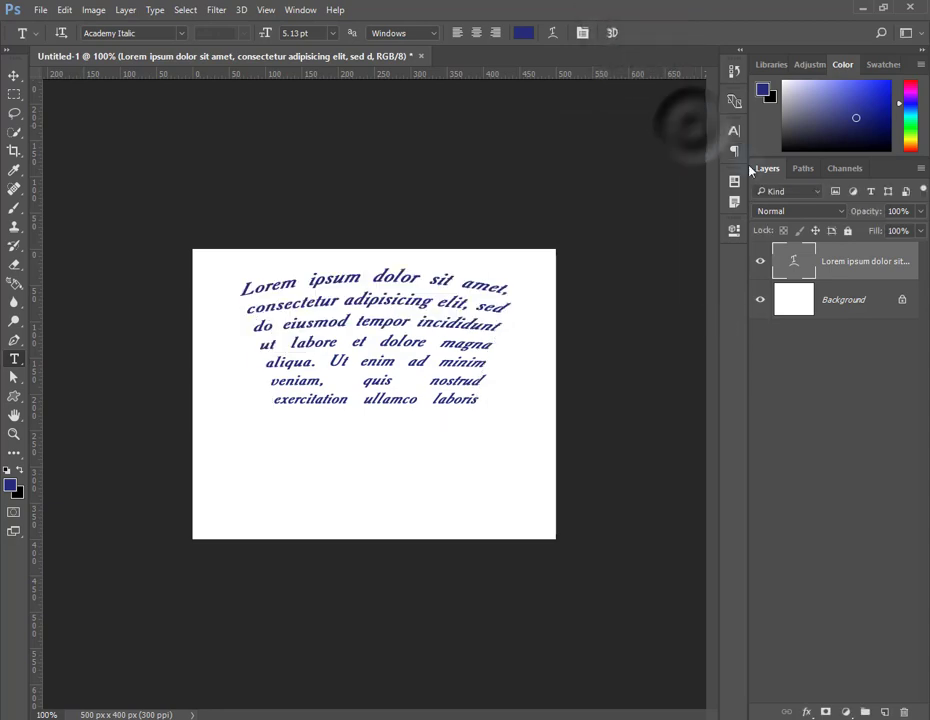
pyautogui.click(14, 76)
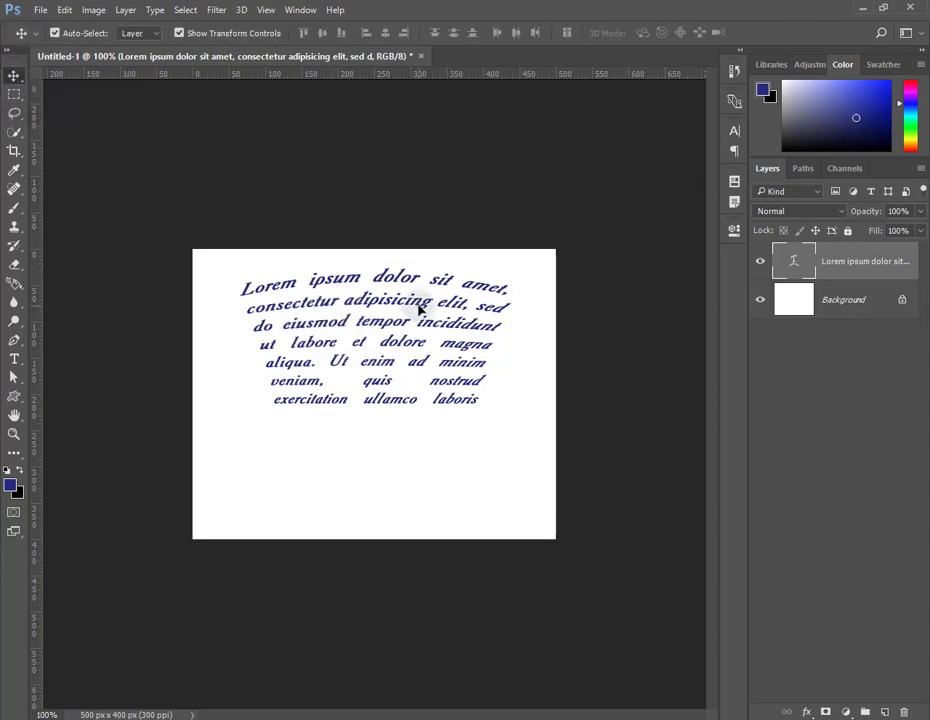
pyautogui.moveTo(388, 330); pyautogui.dragTo(389, 368)
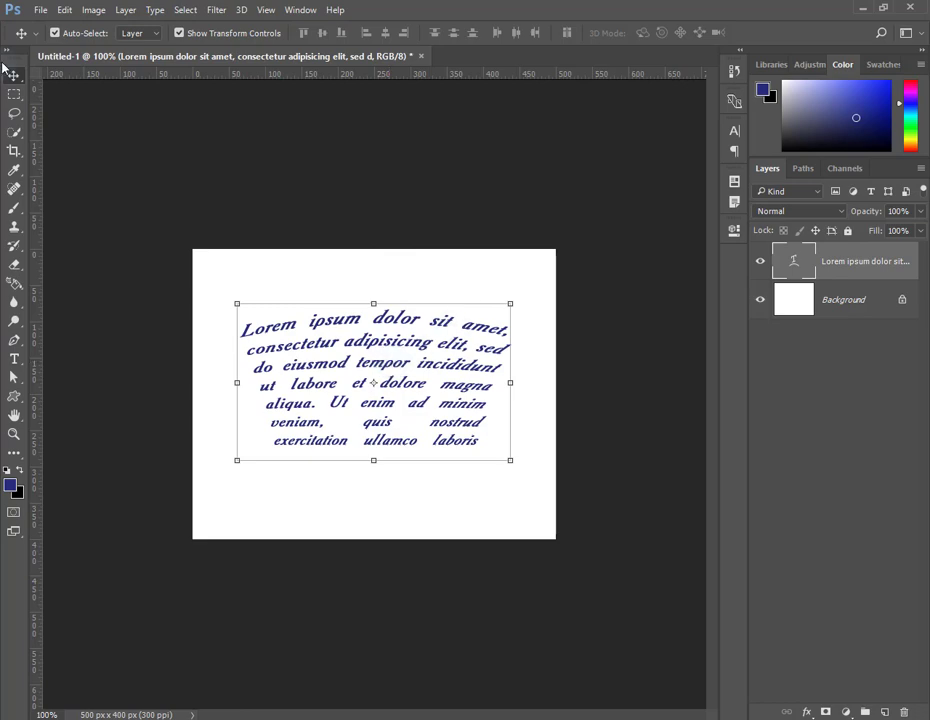
# Step: Select all of the paragraph text with the Type tool
pyautogui.click(14, 359)
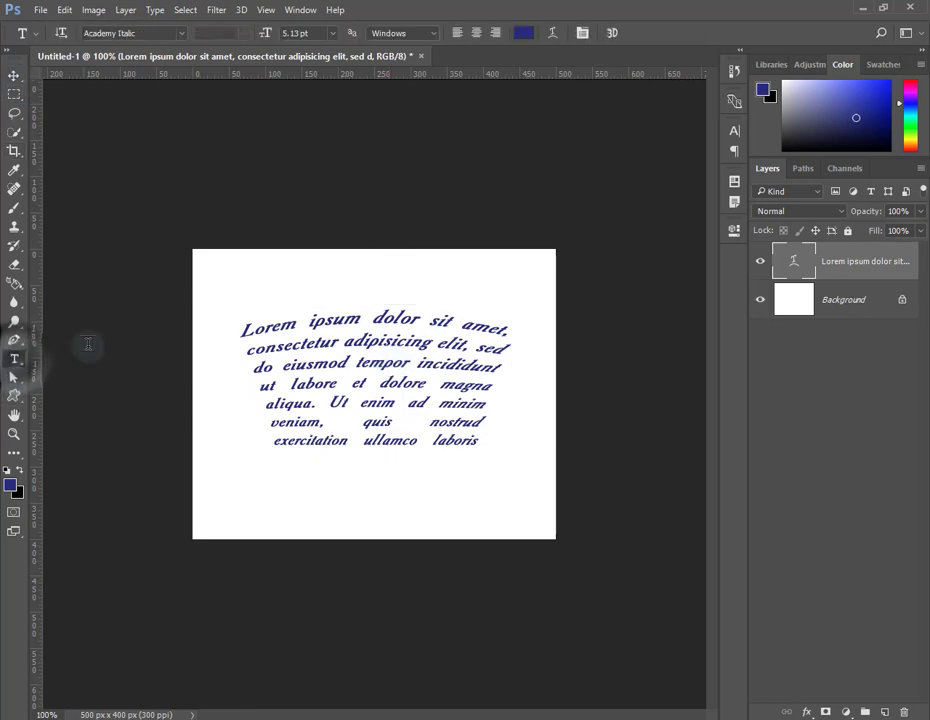
pyautogui.click(240, 330)
pyautogui.moveTo(240, 330); pyautogui.dragTo(496, 459)
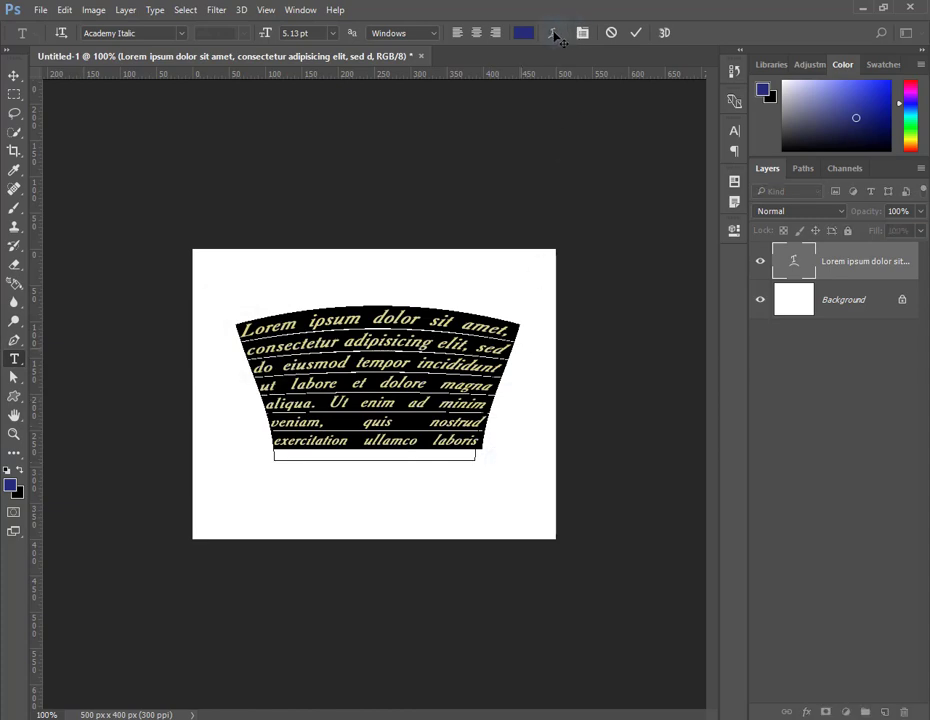
# Step: Set the paragraph's warp style to None and commit the flat text
pyautogui.click(553, 33)
pyautogui.click(662, 223)
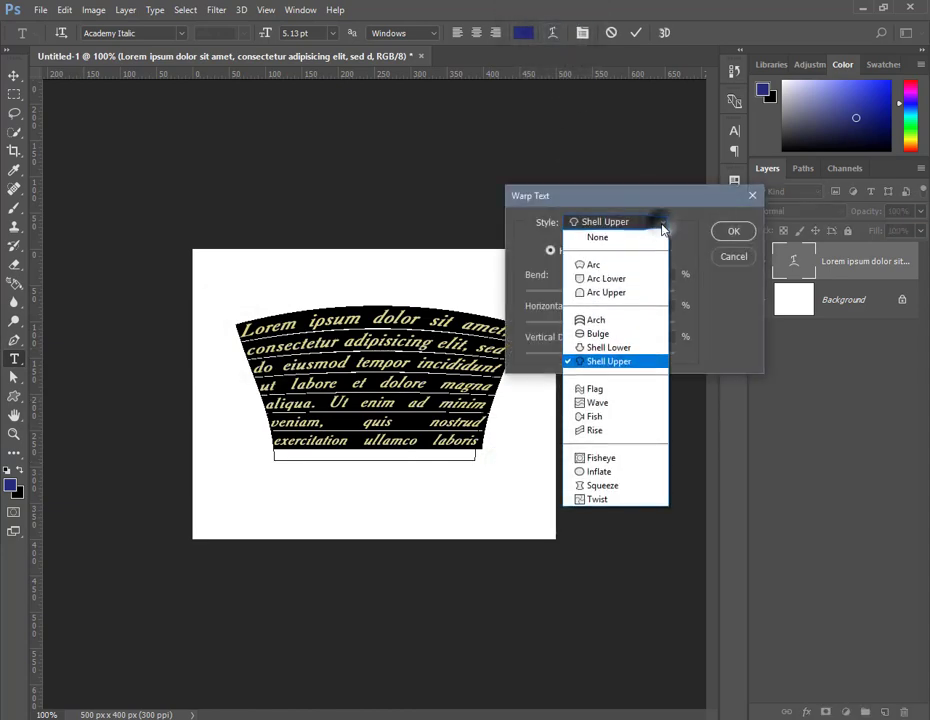
pyautogui.click(636, 240)
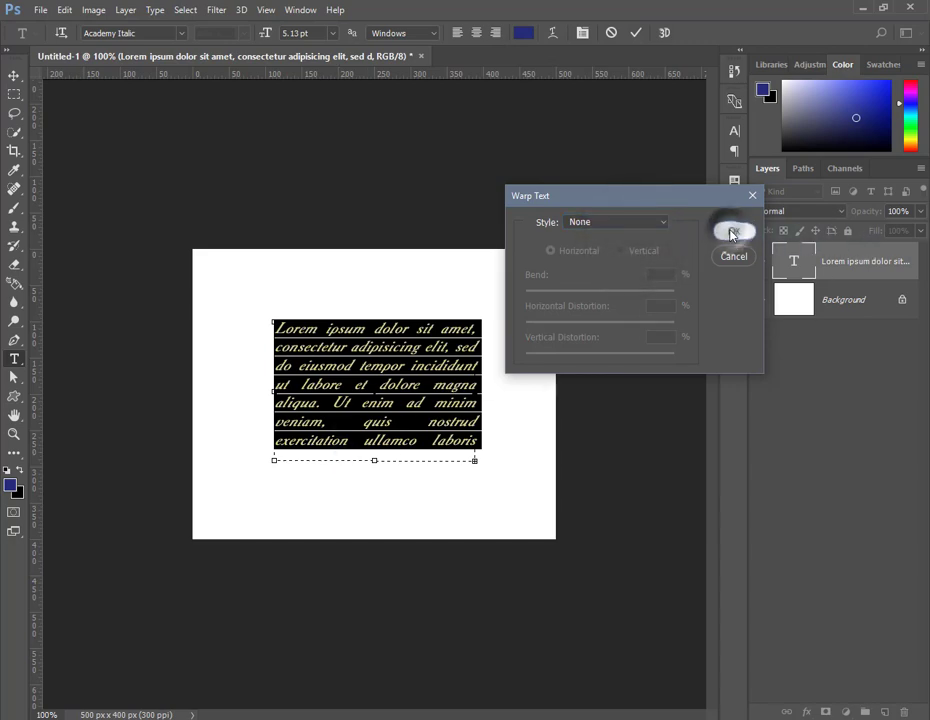
pyautogui.click(15, 94)
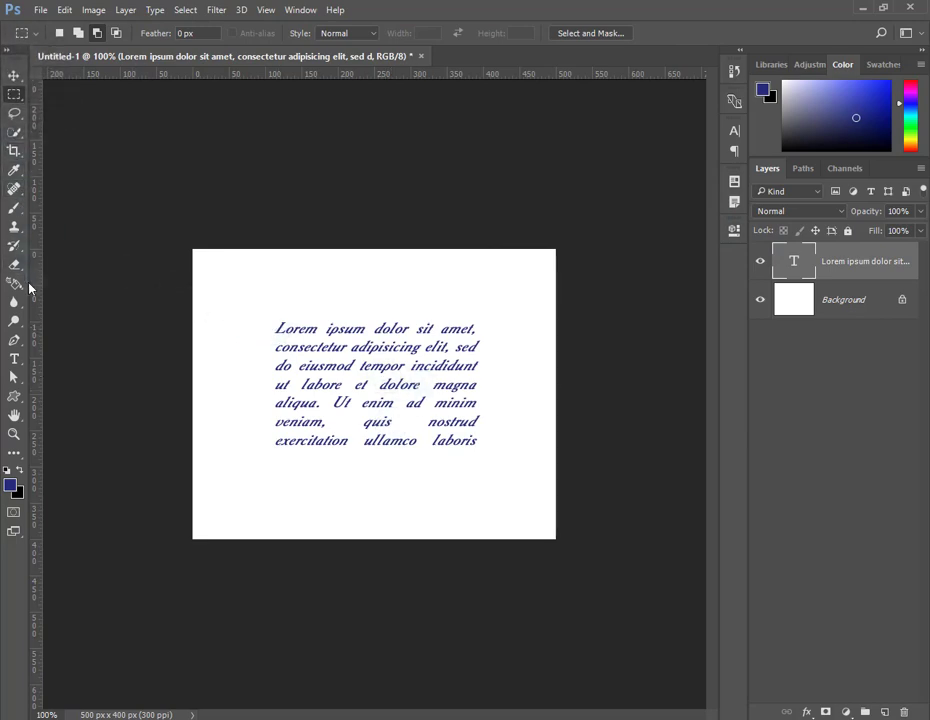
# Step: Recolour the paragraph's first three lines magenta pink #d14178
pyautogui.click(14, 358)
pyautogui.moveTo(275, 328); pyautogui.dragTo(496, 355)
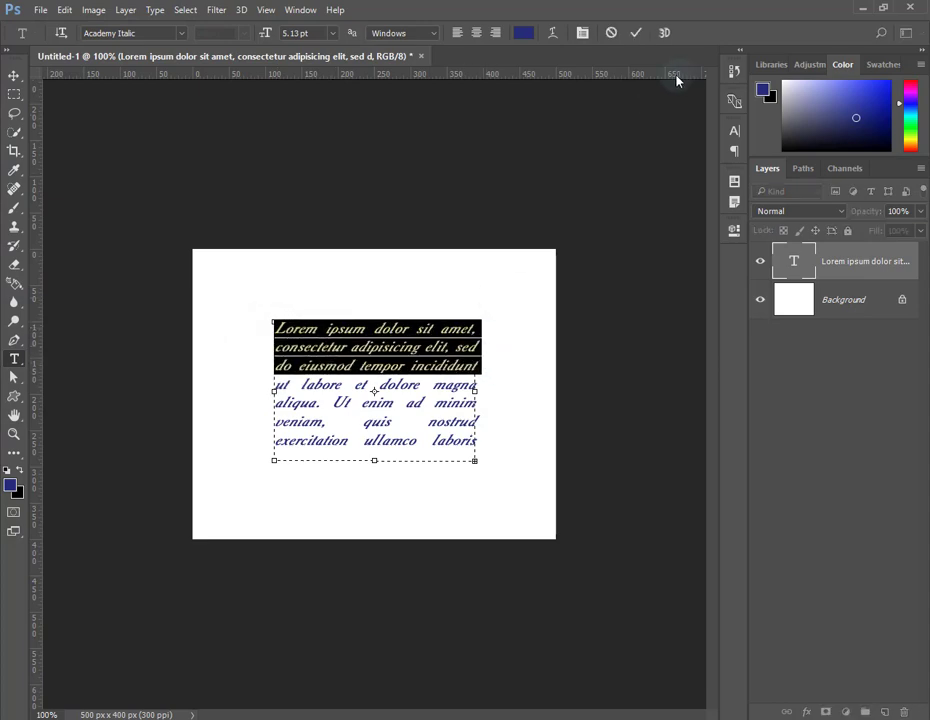
pyautogui.click(523, 32)
pyautogui.moveTo(494, 400); pyautogui.dragTo(489, 412)
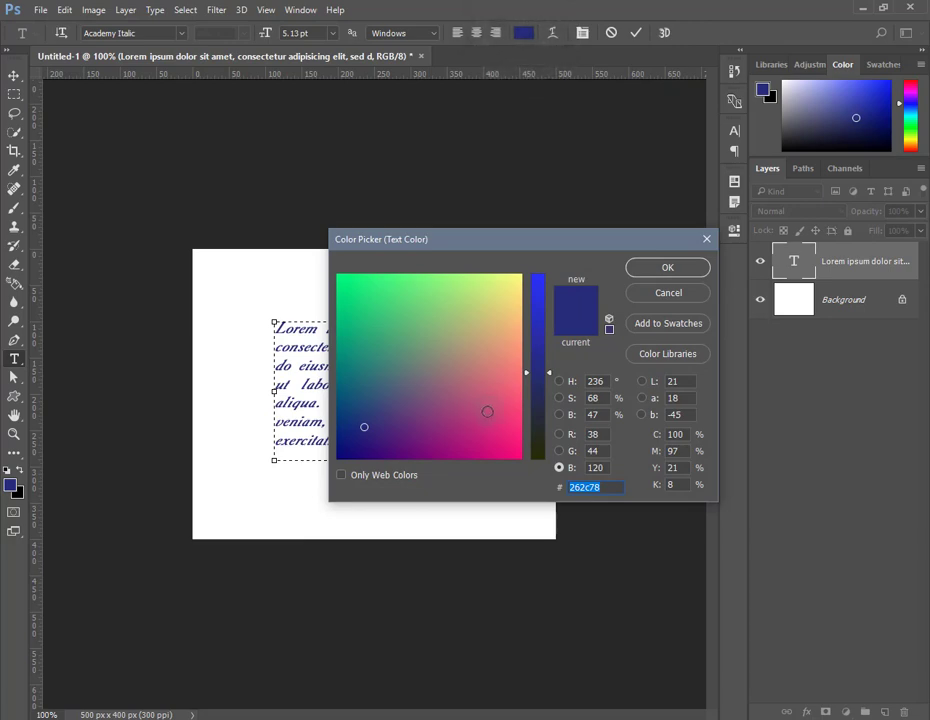
pyautogui.click(665, 266)
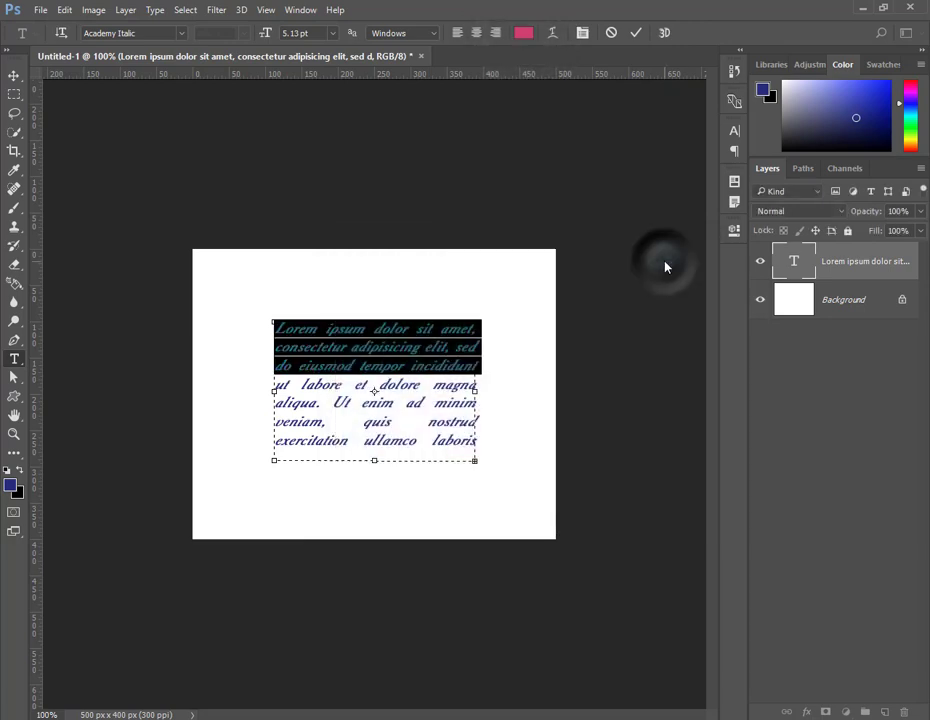
pyautogui.click(391, 401)
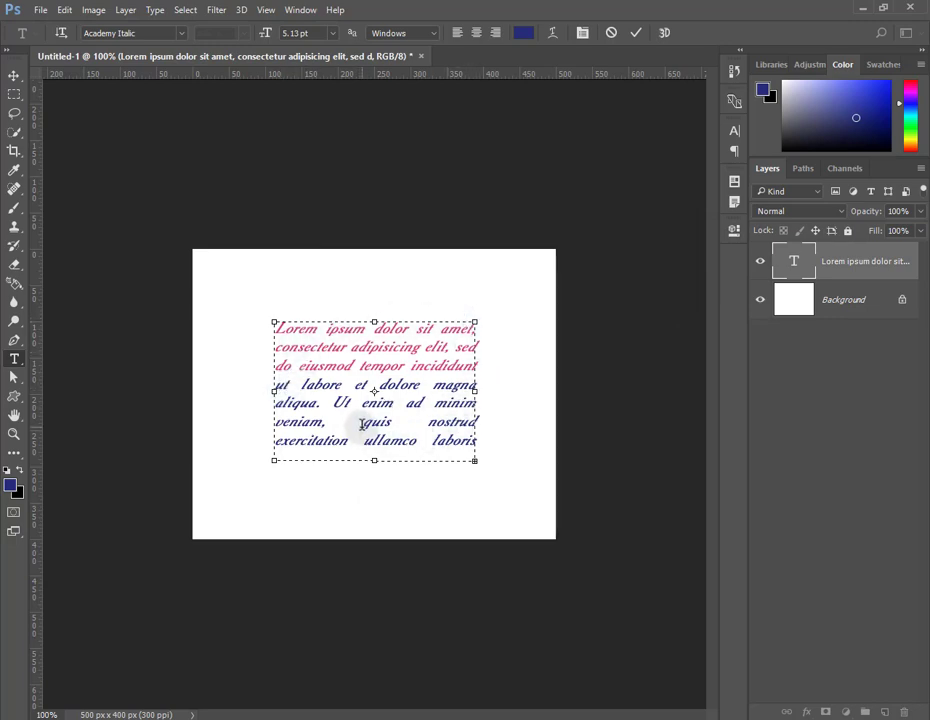
# Step: Raise the first three pink lines from 5.13 pt to 6.13 pt and commit
pyautogui.click(266, 35)
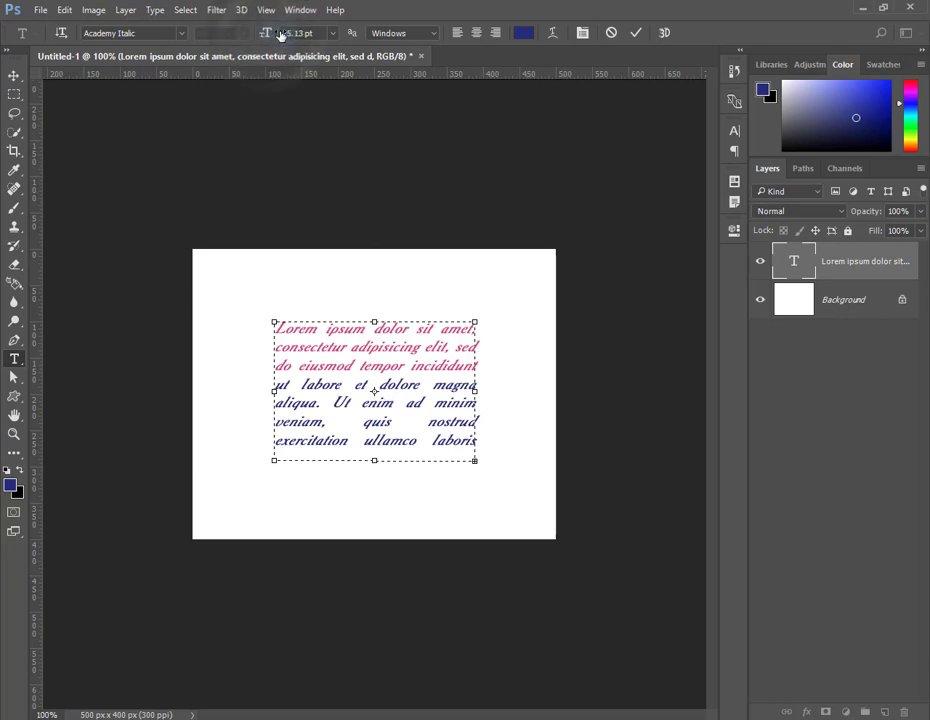
pyautogui.doubleClick(276, 327)
pyautogui.click(275, 328)
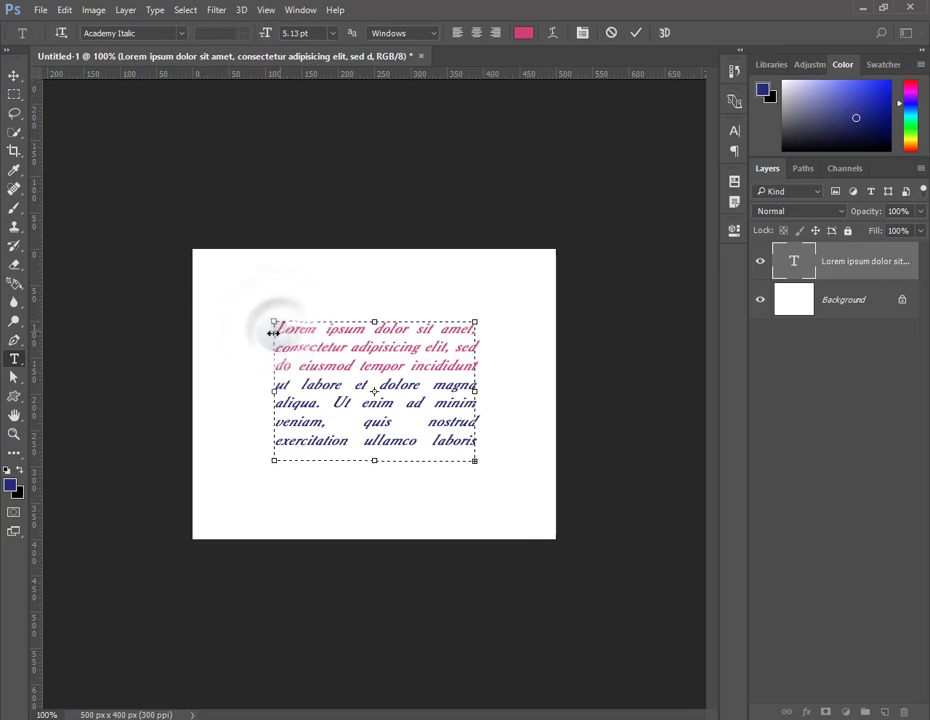
pyautogui.click(280, 326)
pyautogui.moveTo(278, 327); pyautogui.dragTo(482, 370)
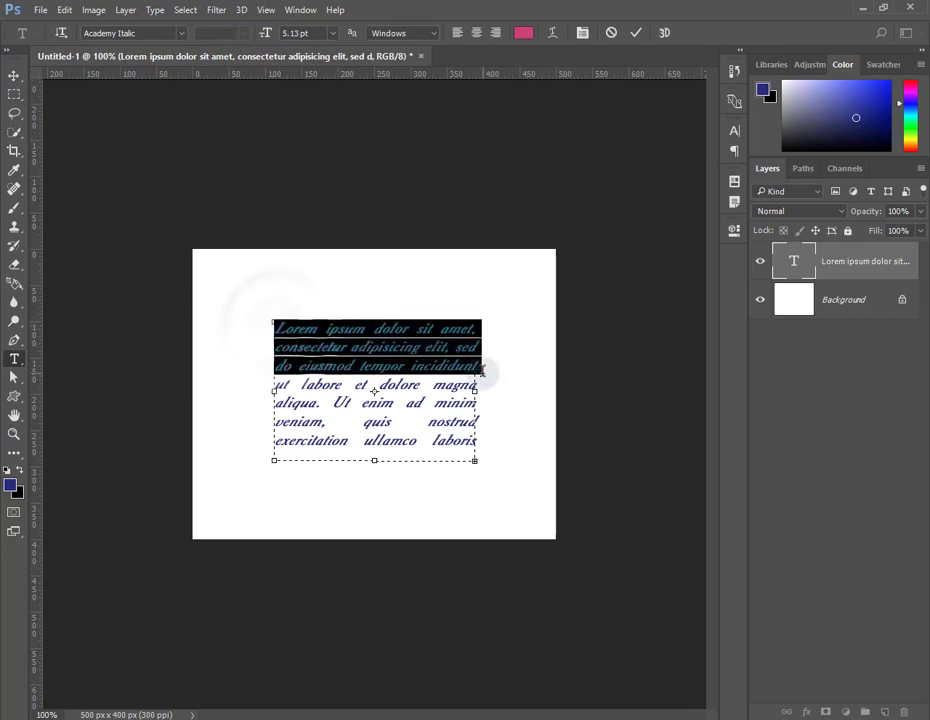
pyautogui.click(266, 32)
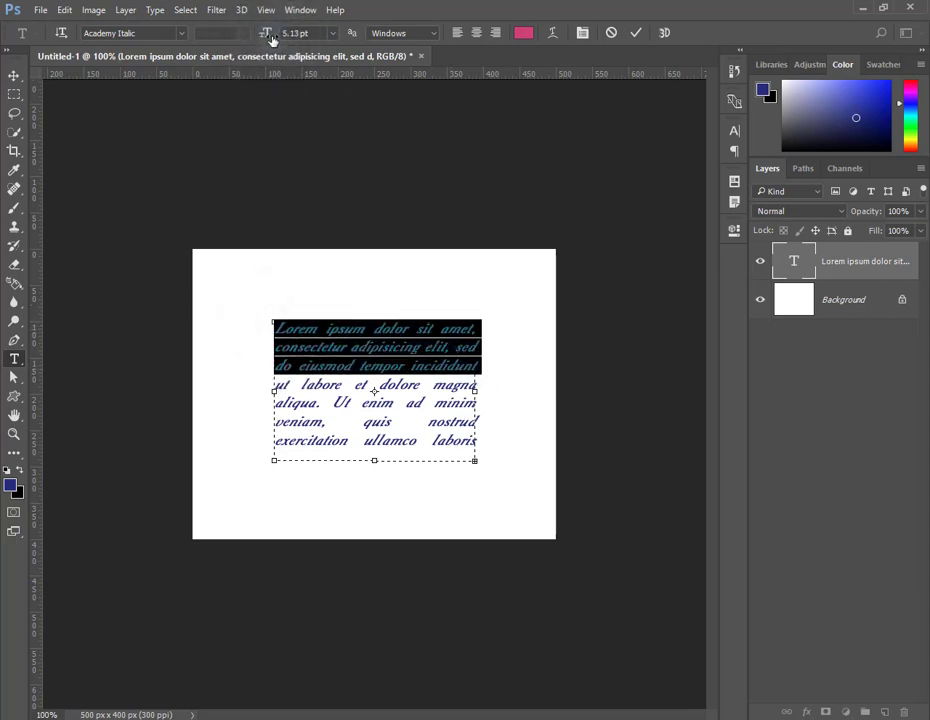
pyautogui.moveTo(272, 39); pyautogui.dragTo(267, 40)
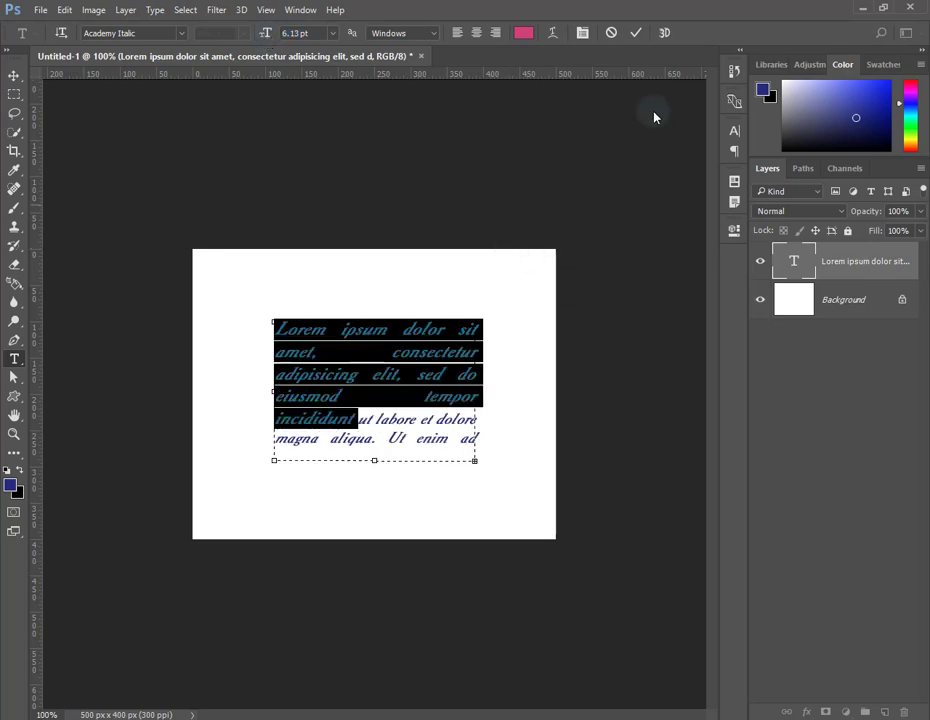
pyautogui.click(637, 33)
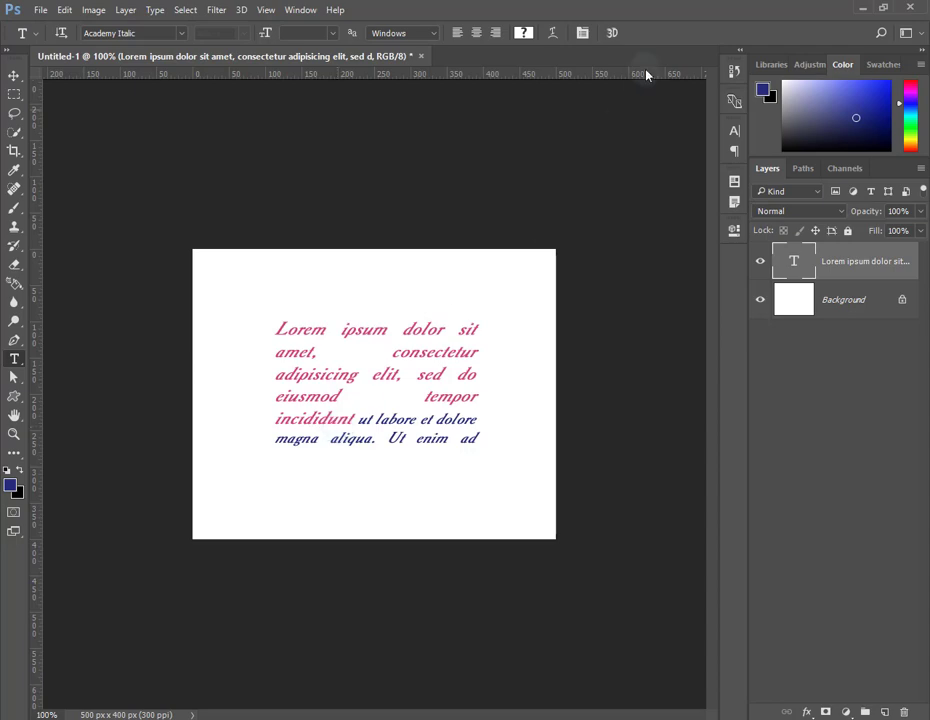
# Step: Move the Lorem ipsum paragraph up-left, Alt-drag a duplicate to the lower right, and select both text layers
pyautogui.press('v')
pyautogui.moveTo(463, 358); pyautogui.dragTo(398, 307)
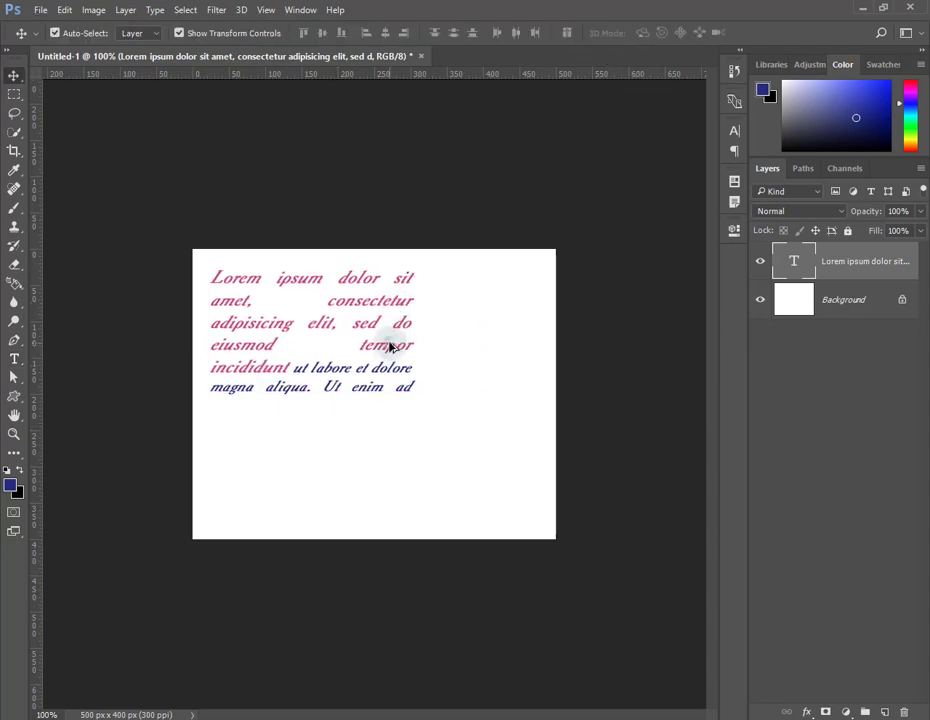
pyautogui.moveTo(390, 346); pyautogui.dragTo(515, 490)
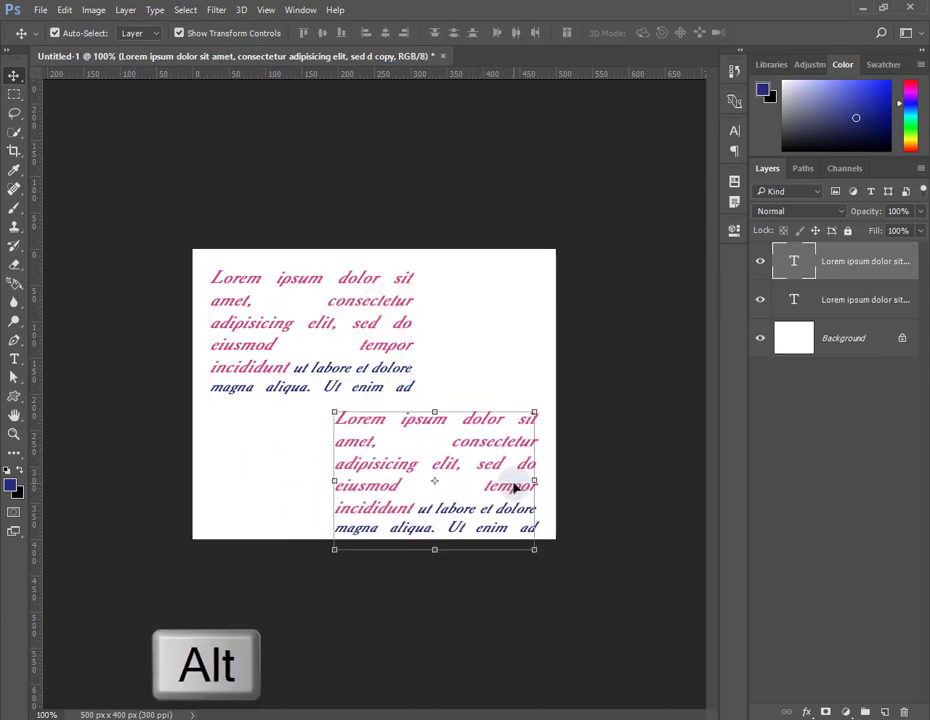
pyautogui.keyDown('shift'); pyautogui.click(846, 301); pyautogui.keyUp('shift')
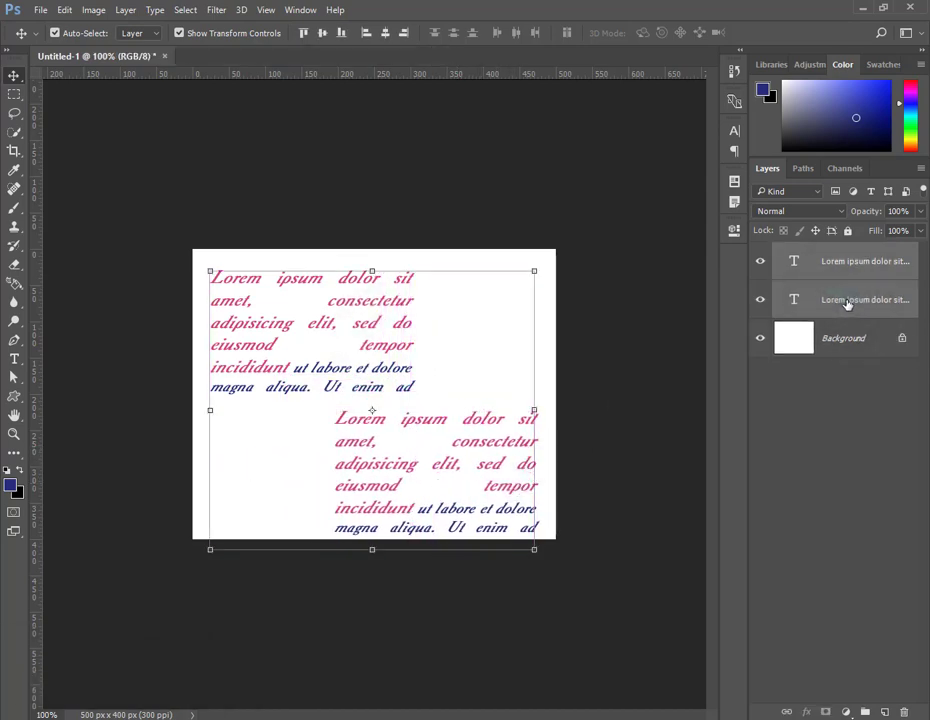
# Step: Show the Properties panel from the Window menu
pyautogui.click(300, 10)
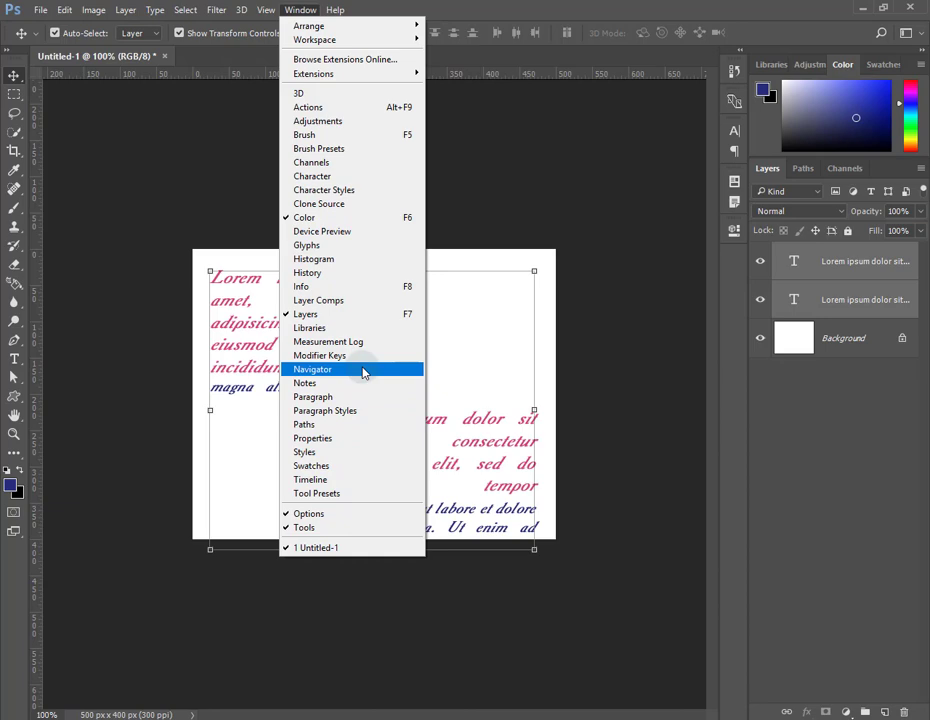
pyautogui.click(355, 438)
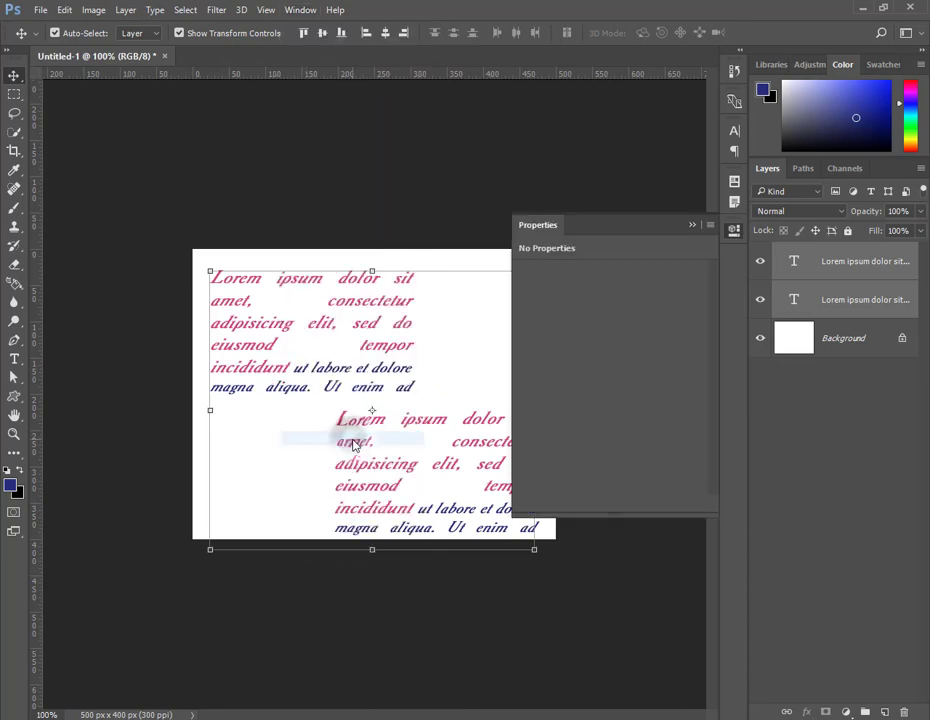
pyautogui.click(373, 424)
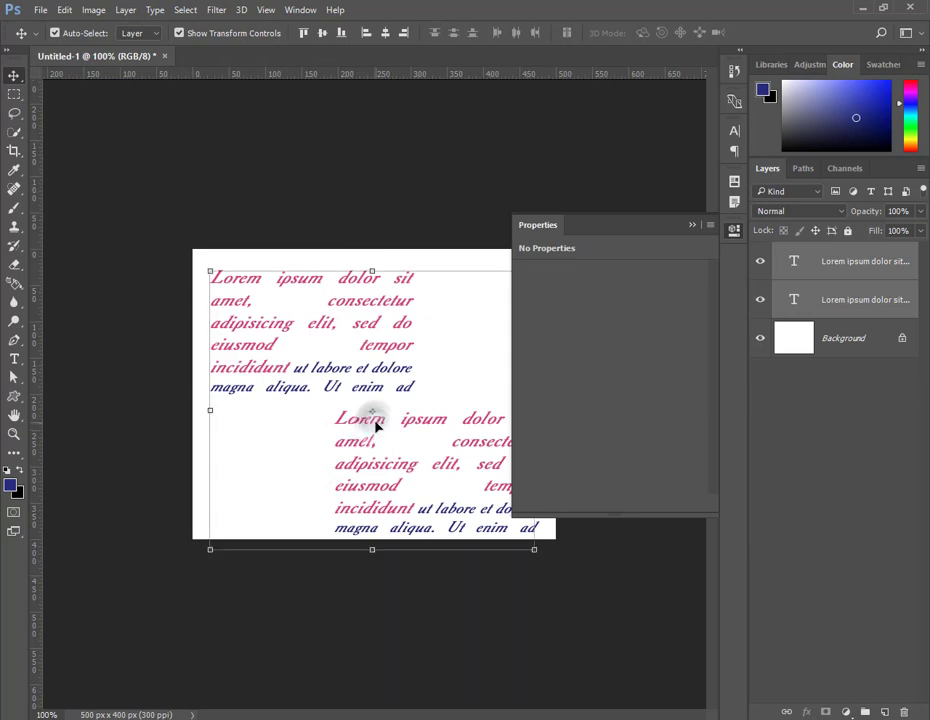
# Step: Select all the text of the upper-left Lorem ipsum paragraph with the type tool
pyautogui.click(14, 359)
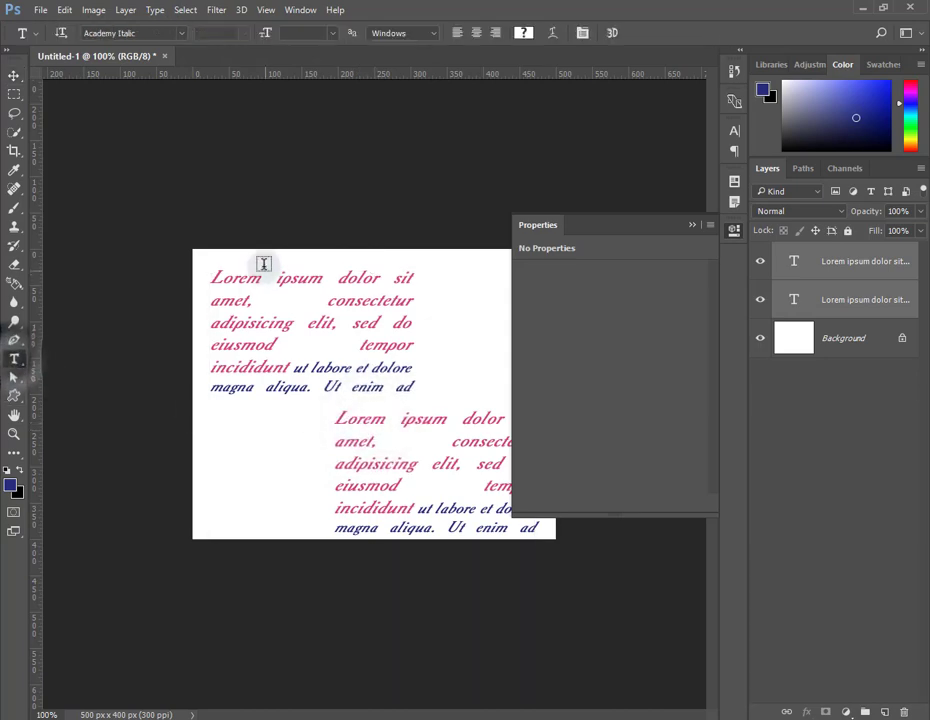
pyautogui.click(211, 275)
pyautogui.moveTo(211, 275)
pyautogui.mouseDown()
pyautogui.moveTo(388, 358)
pyautogui.moveTo(428, 390)
pyautogui.mouseUp()
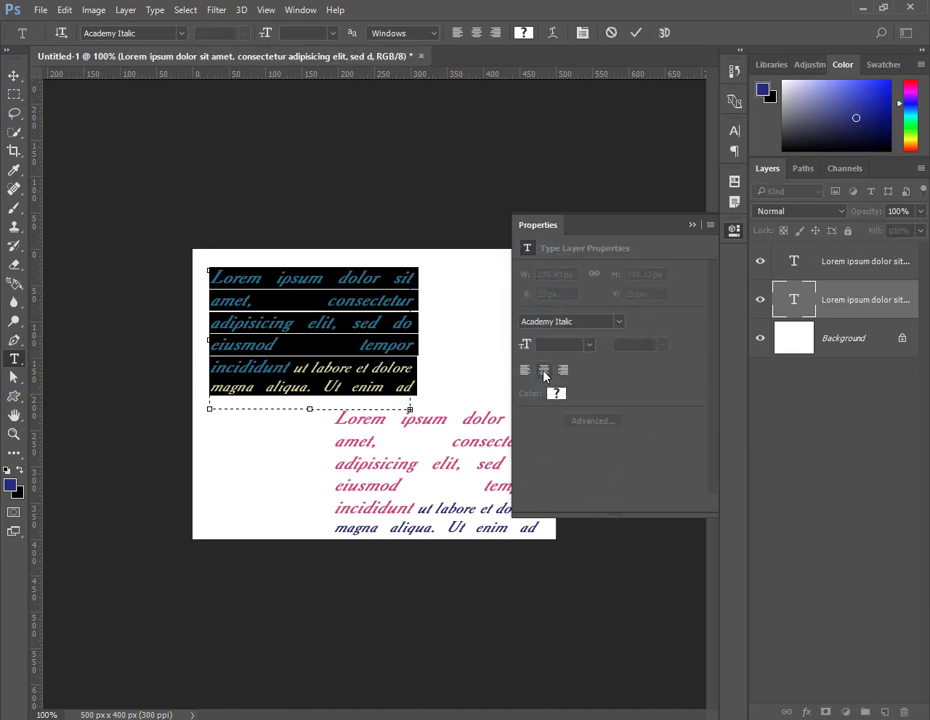
# Step: Set the upper paragraph in ACC Helvetica BoldV with magenta #bc3378 colour
pyautogui.click(556, 393)
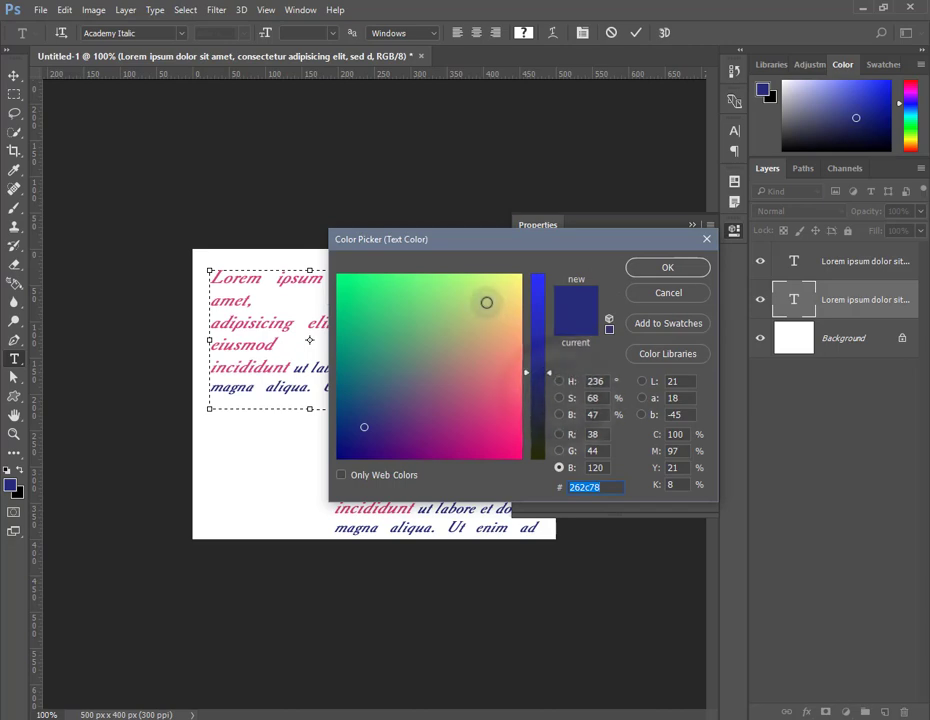
pyautogui.click(486, 302)
pyautogui.click(690, 270)
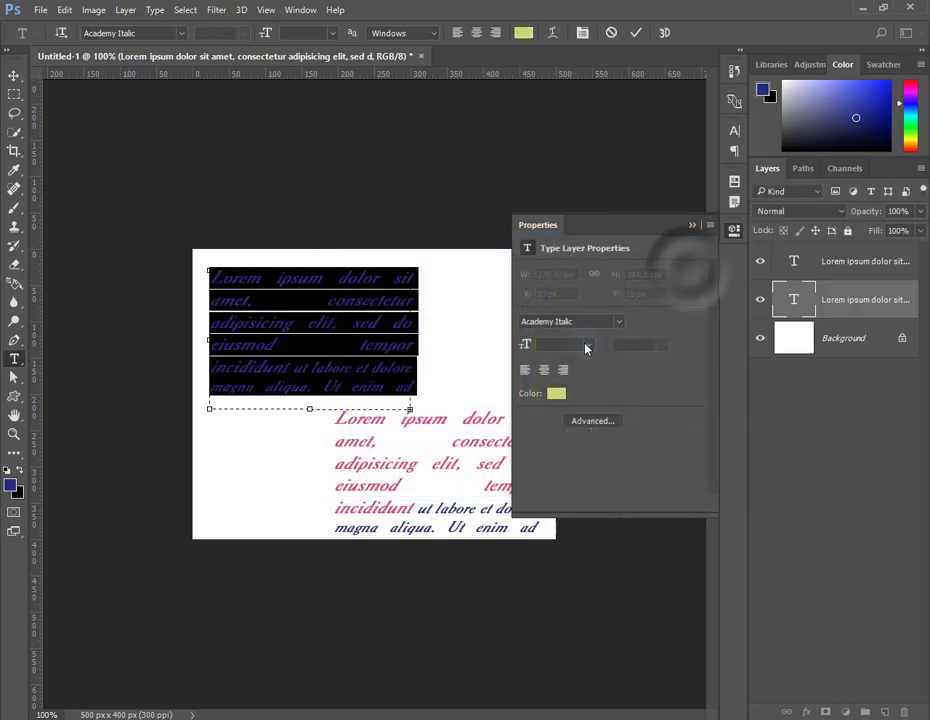
pyautogui.click(617, 325)
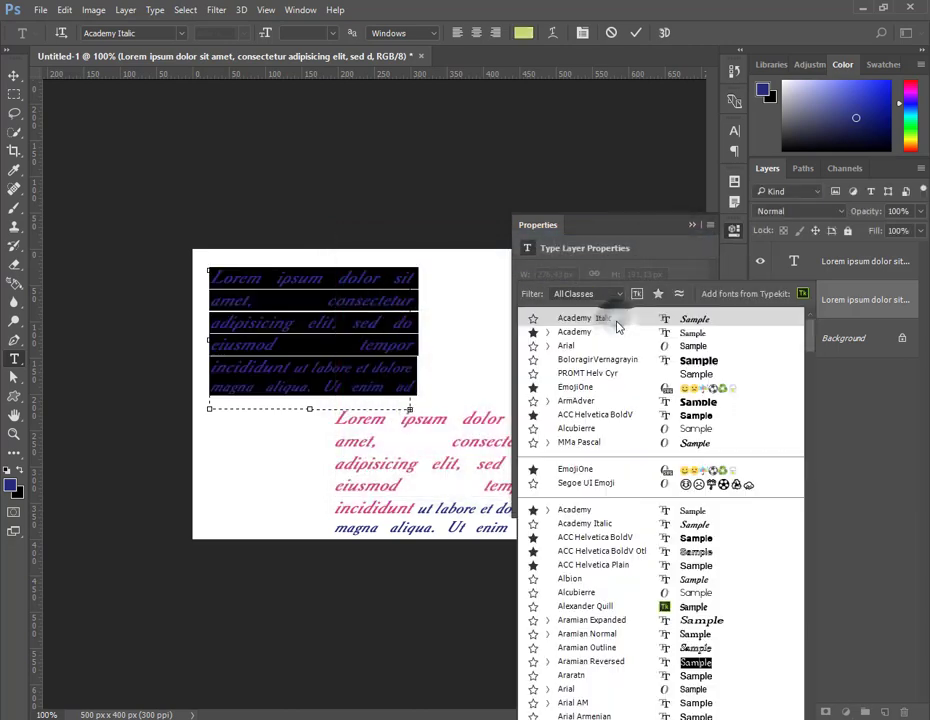
pyautogui.click(694, 416)
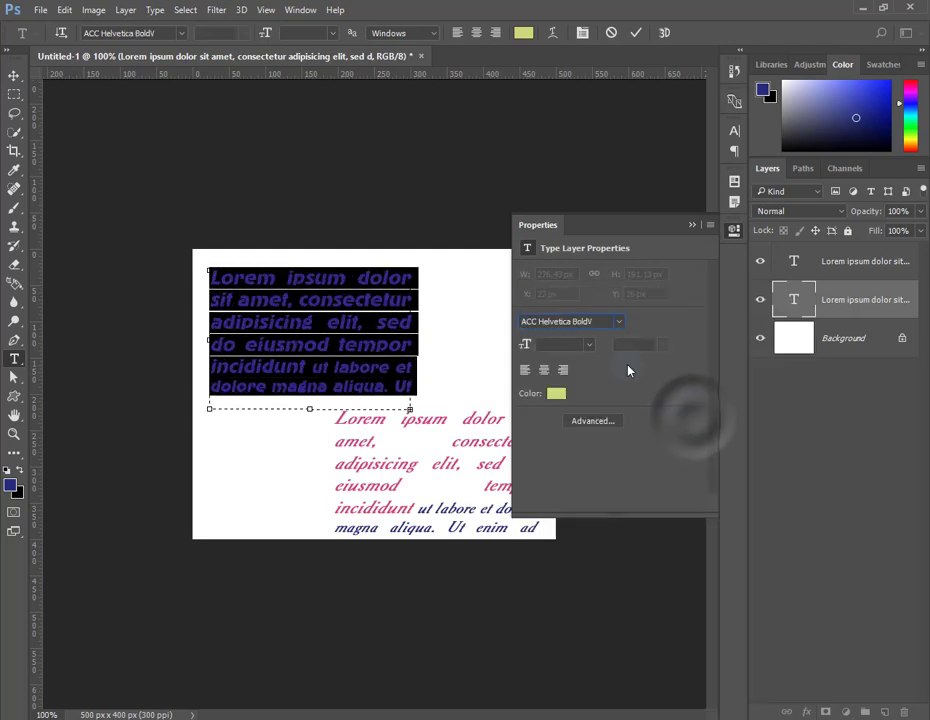
pyautogui.click(552, 395)
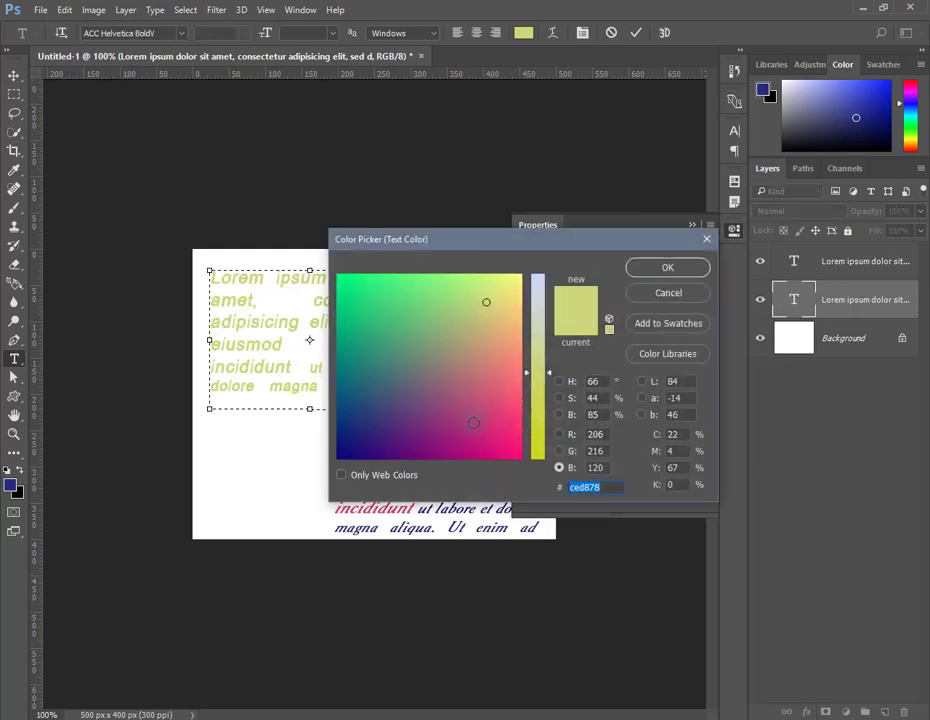
pyautogui.click(473, 421)
pyautogui.click(663, 272)
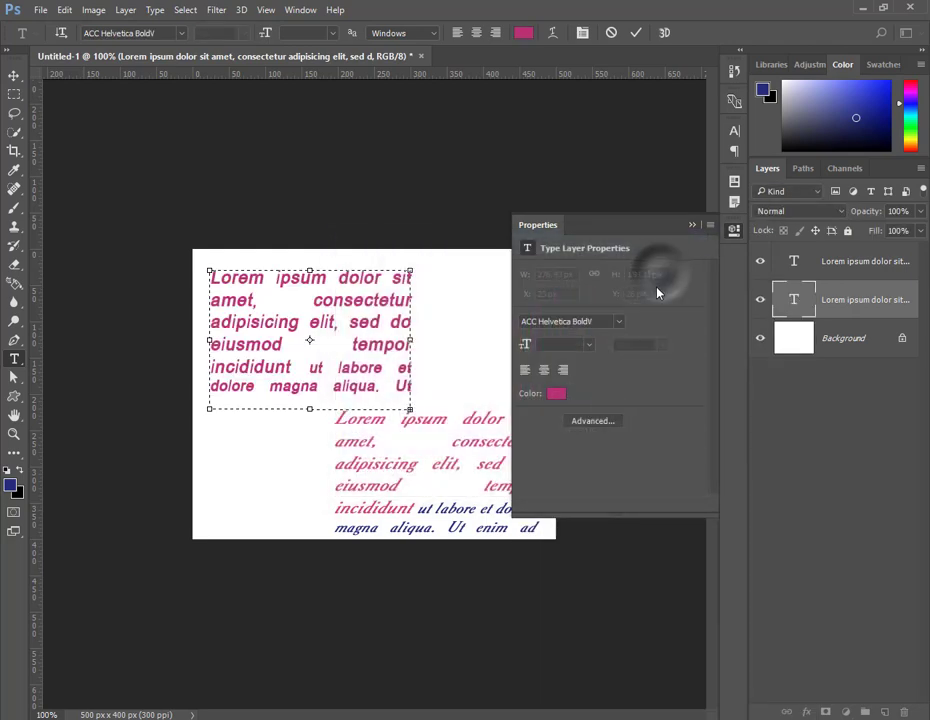
# Step: Open the advanced Character settings and look through the Paragraph and Character tabs
pyautogui.click(594, 421)
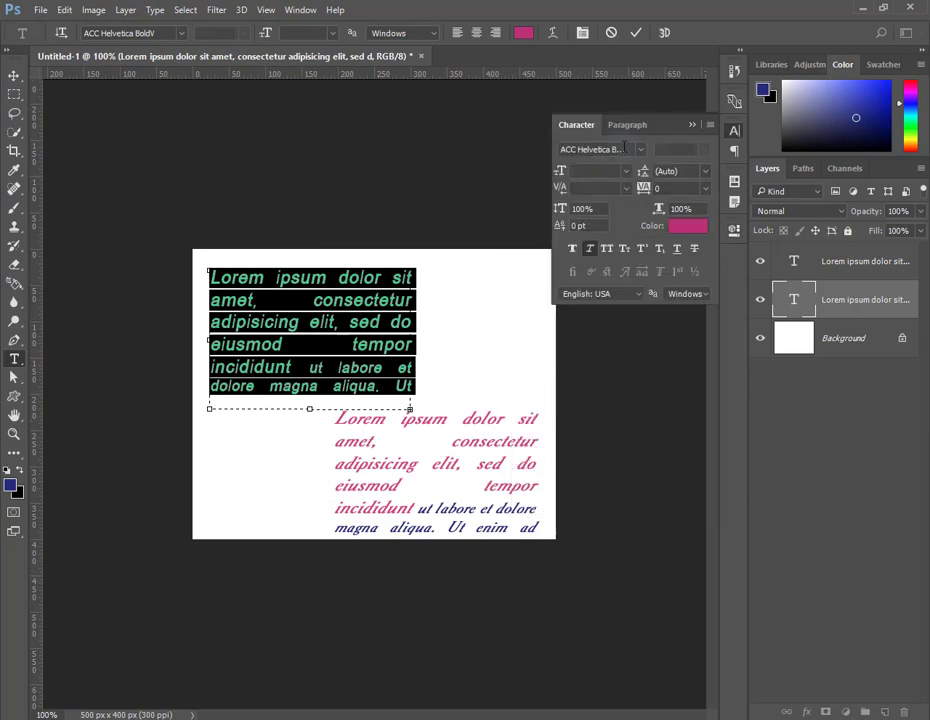
pyautogui.click(628, 125)
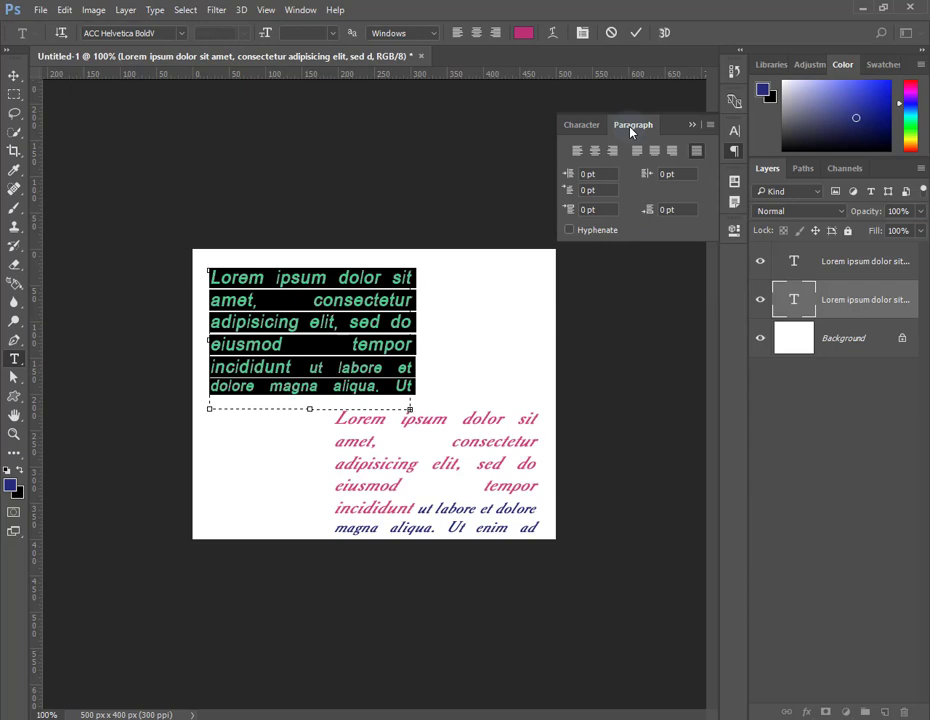
pyautogui.click(574, 131)
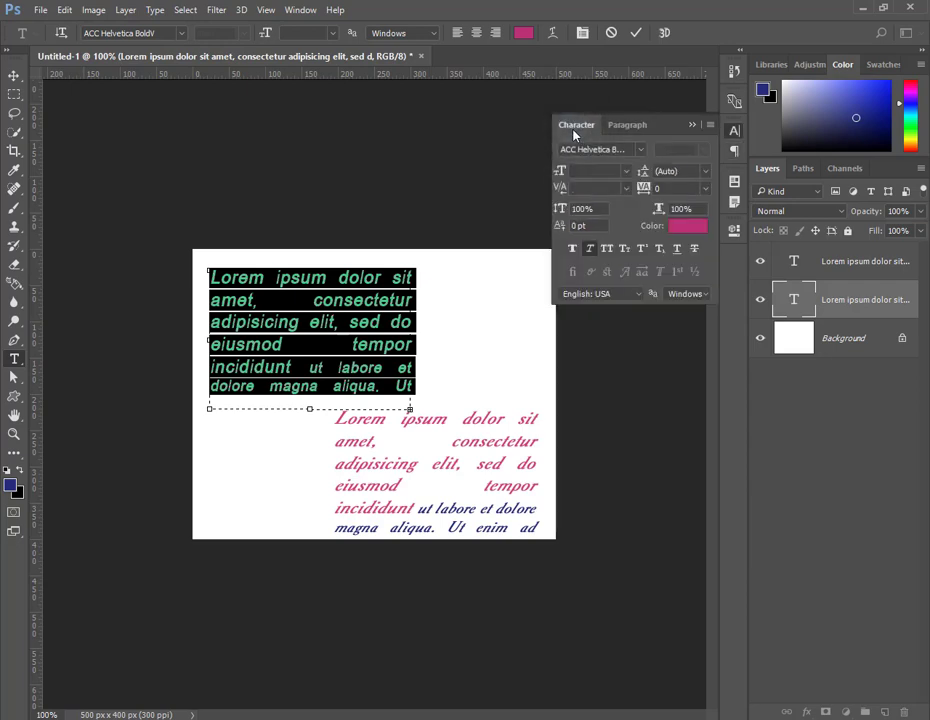
# Step: Commit the text edits, close the Character panel, and open the photo 3.jpg
pyautogui.click(637, 34)
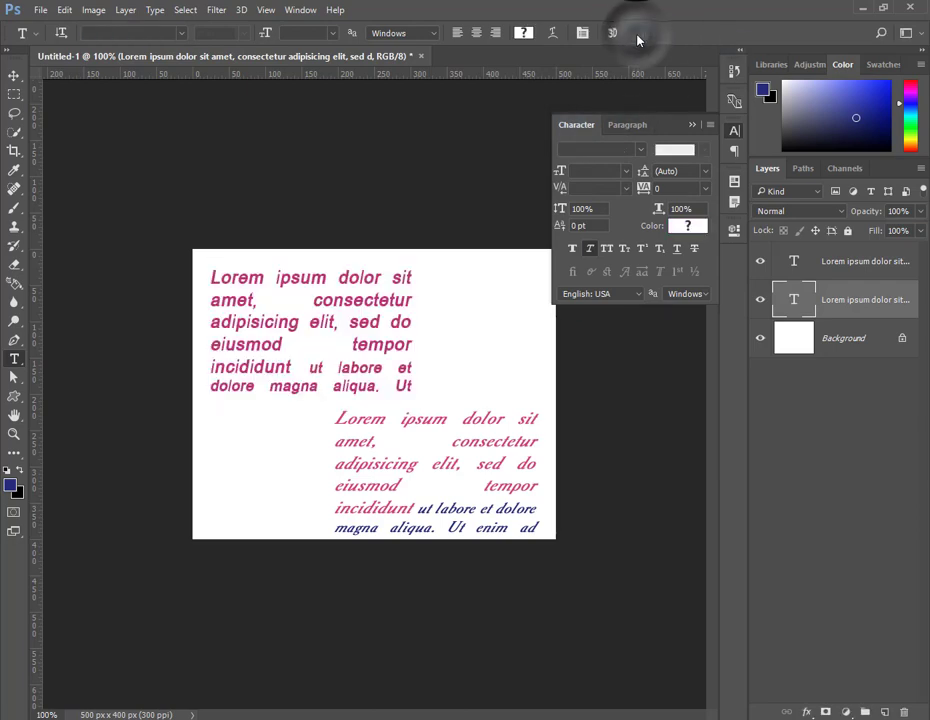
pyautogui.click(693, 126)
pyautogui.click(40, 10)
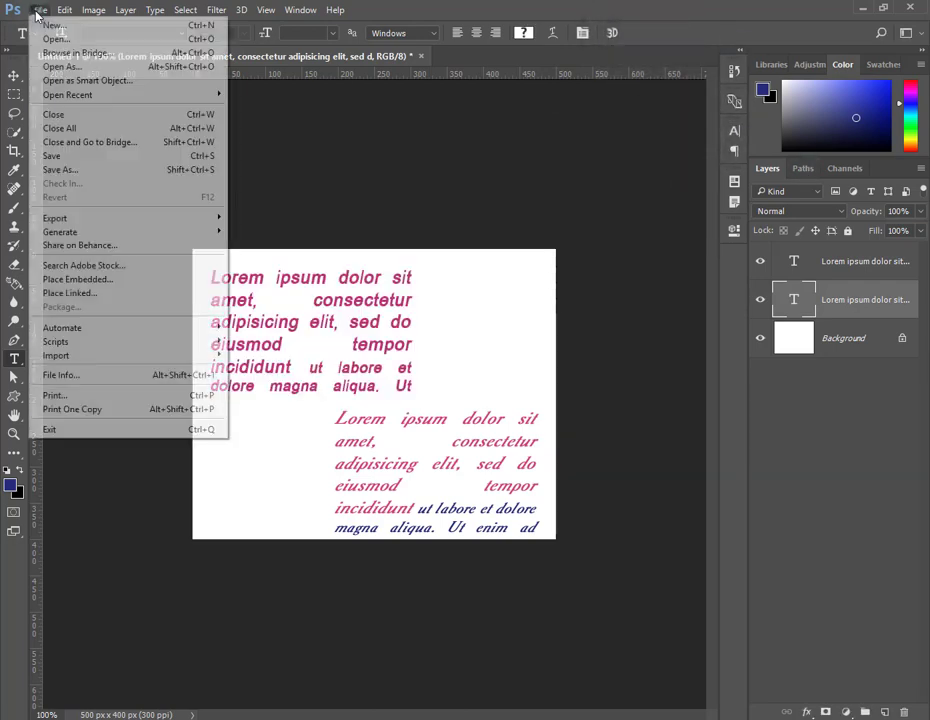
pyautogui.click(52, 38)
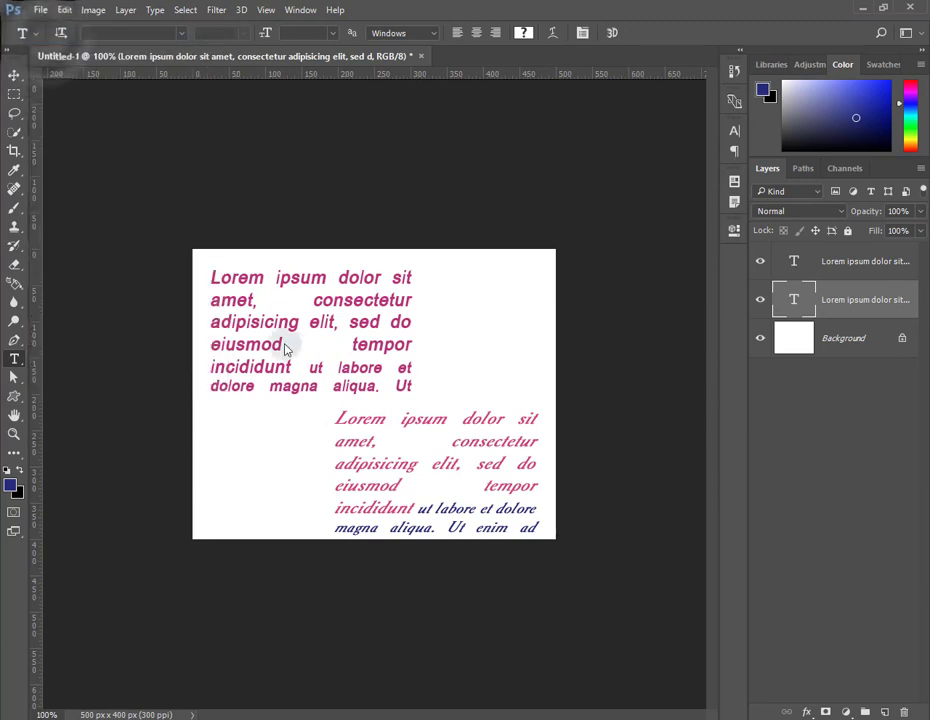
pyautogui.click(248, 115)
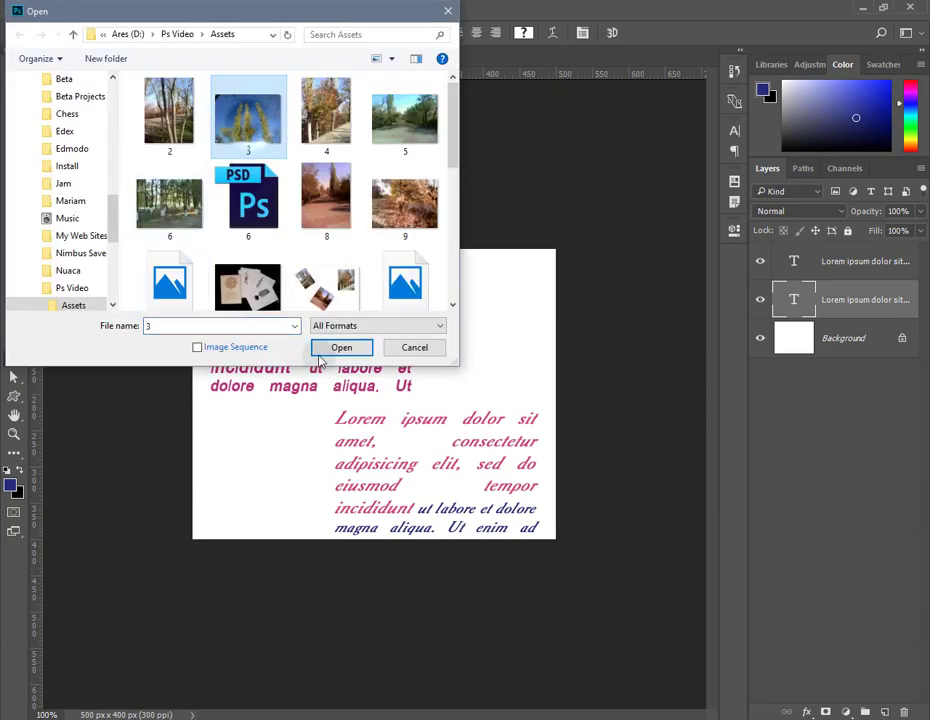
pyautogui.click(341, 347)
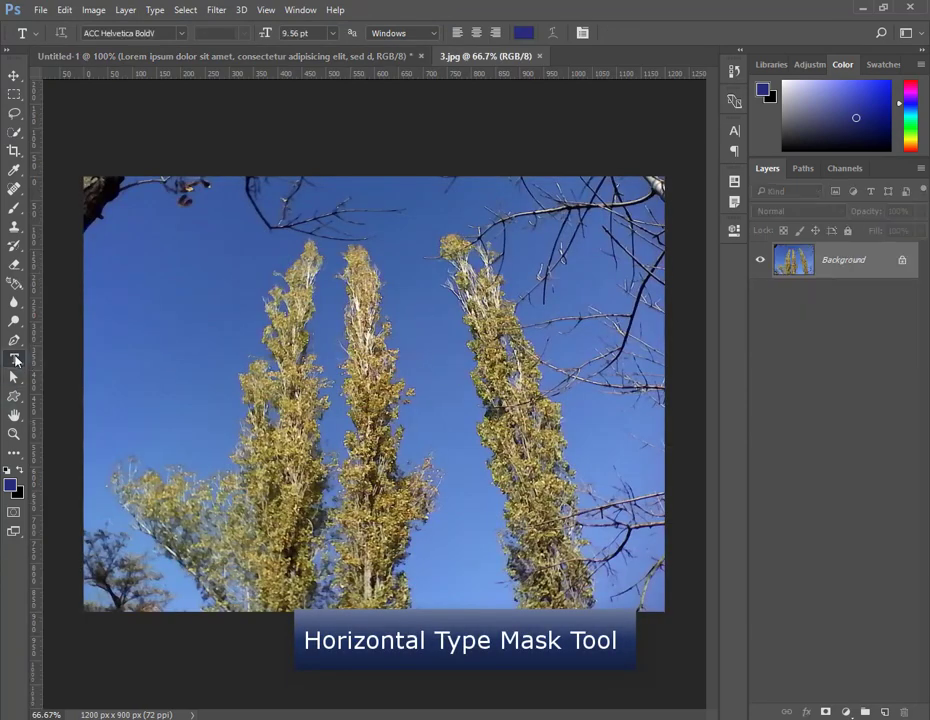
# Step: Switch to the Horizontal Type Mask Tool and start a text mask on the tree photo
pyautogui.rightClick(15, 360)
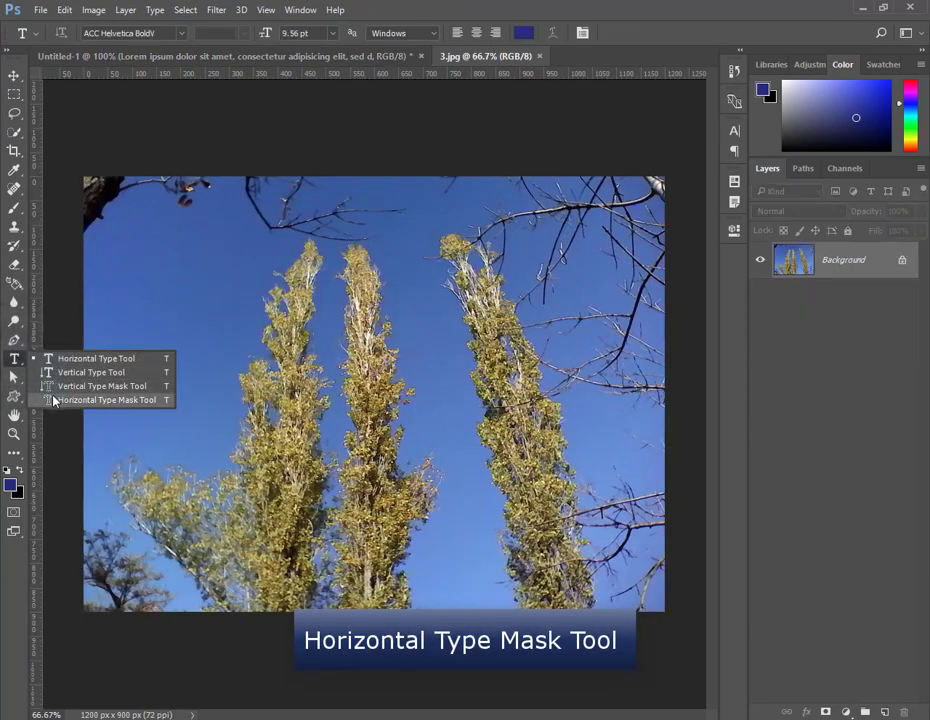
pyautogui.click(104, 386)
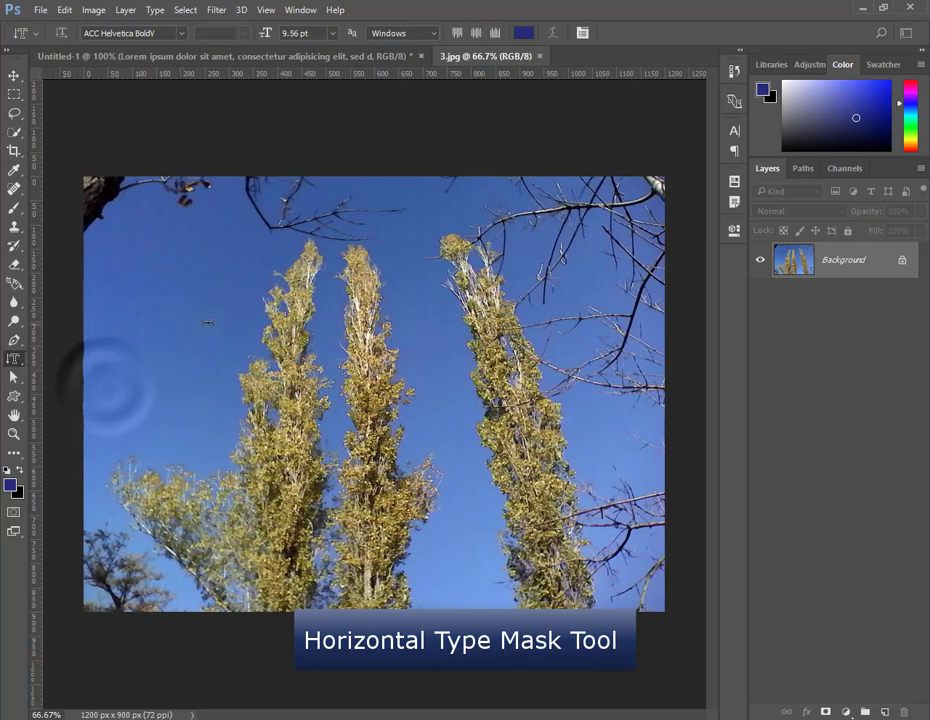
pyautogui.rightClick(16, 362)
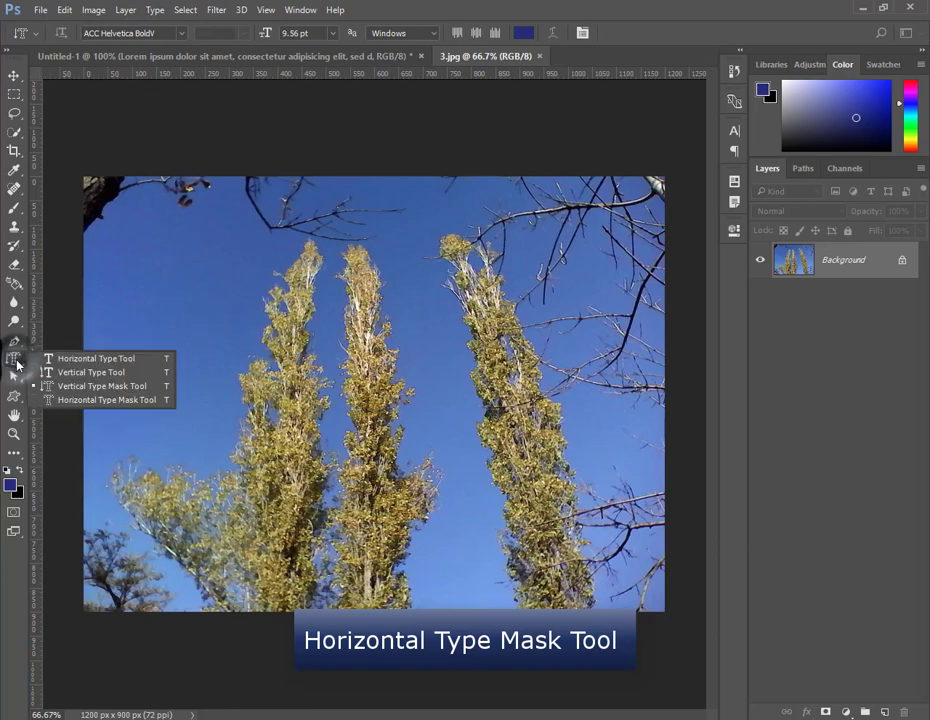
pyautogui.click(98, 400)
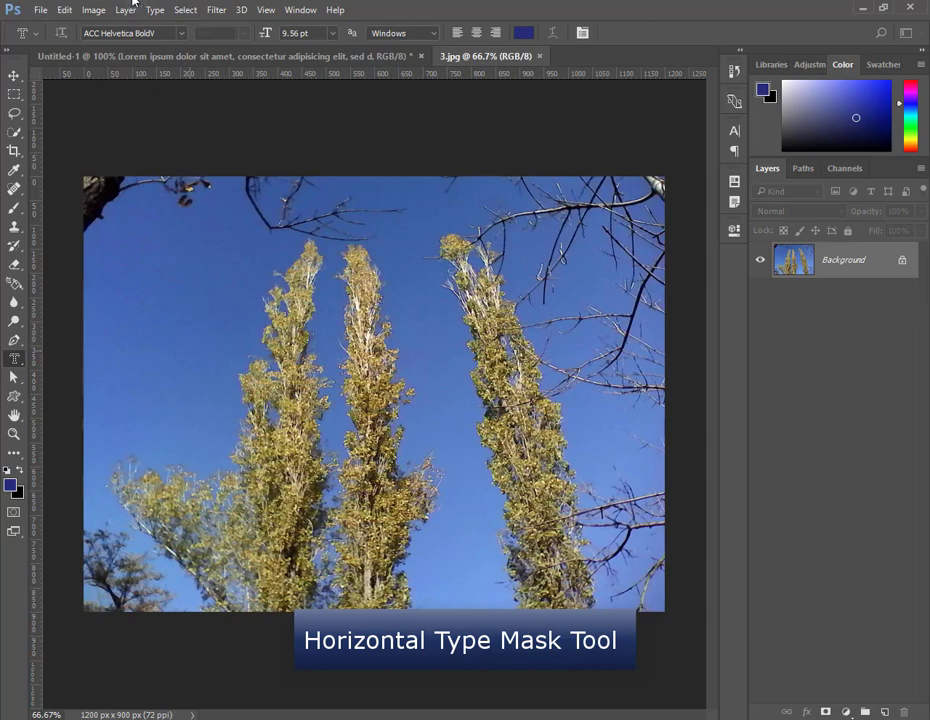
pyautogui.click(201, 295)
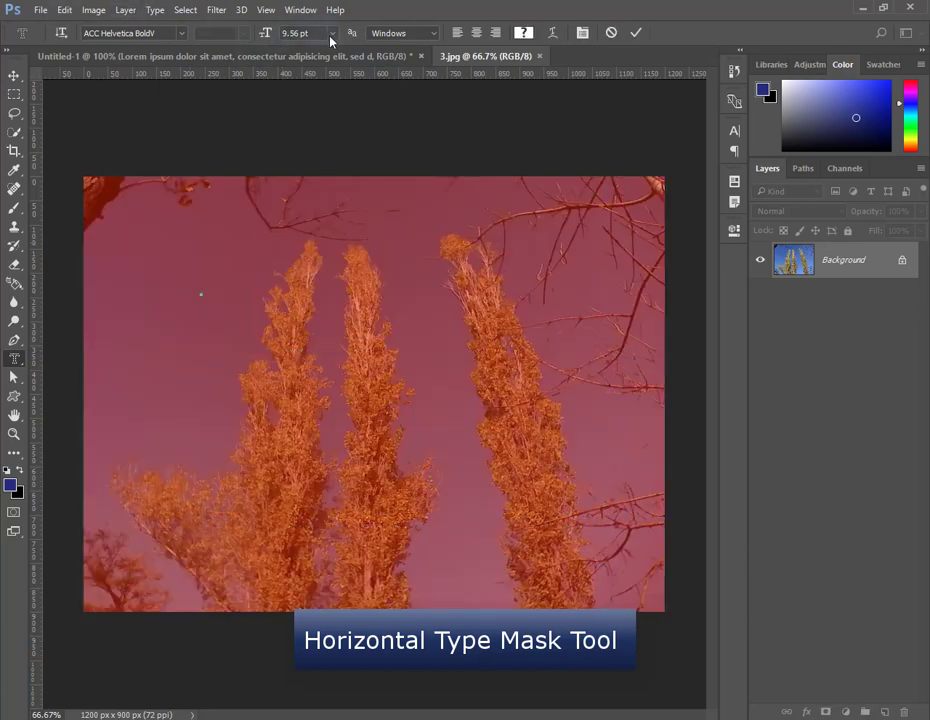
# Step: Type SUMMER as a 60 pt type mask, enlarge it to 153 pt, commit, and add it as a layer mask
pyautogui.click(331, 36)
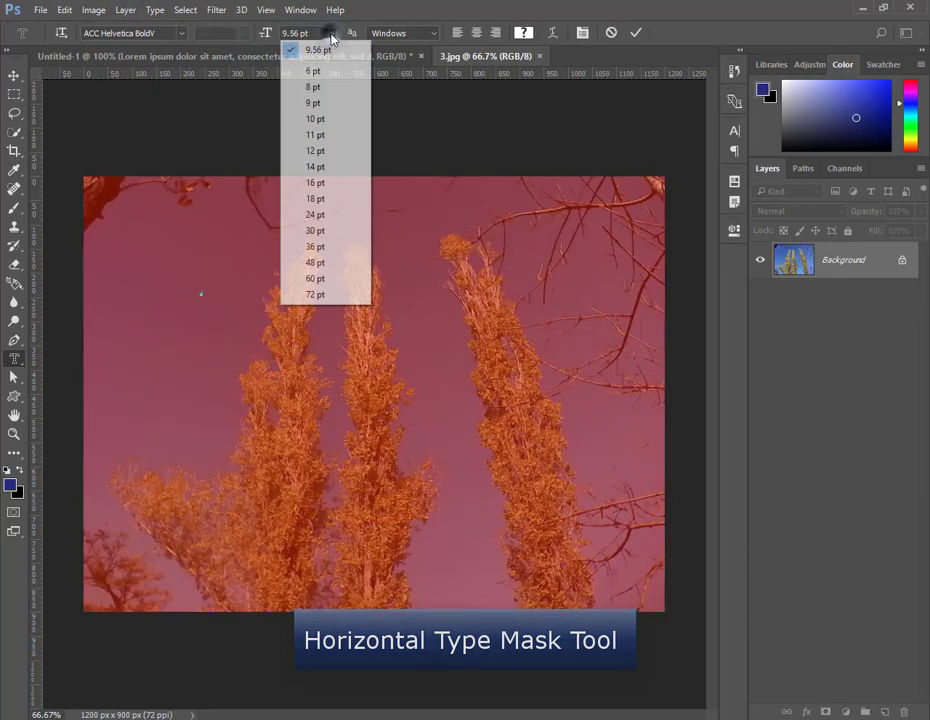
pyautogui.click(333, 280)
pyautogui.write('SU')
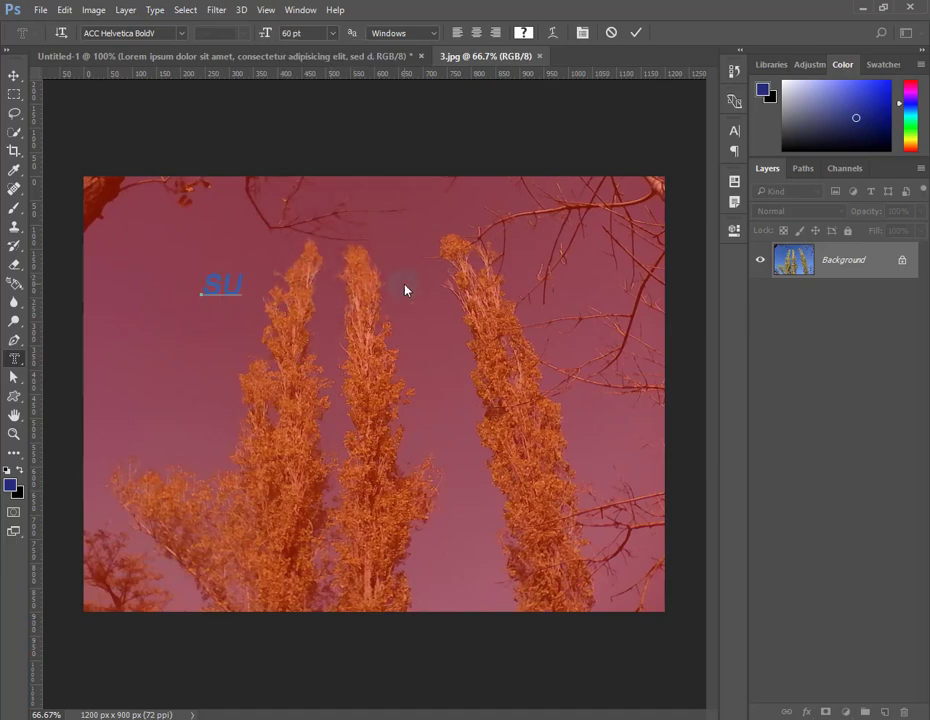
pyautogui.write('MM')
pyautogui.write('ER')
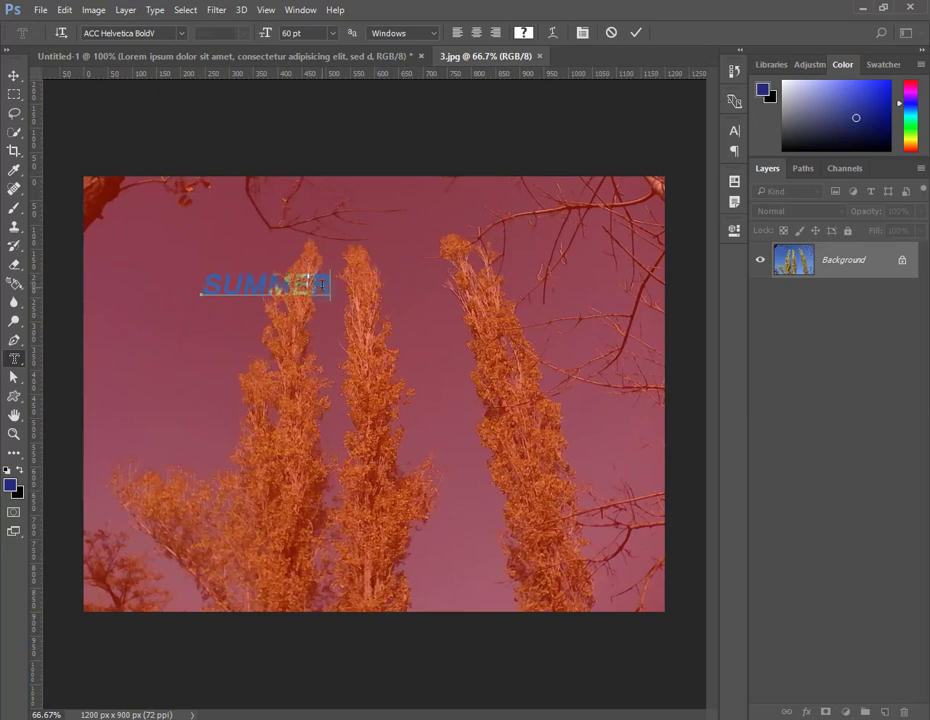
pyautogui.moveTo(328, 285); pyautogui.dragTo(201, 287)
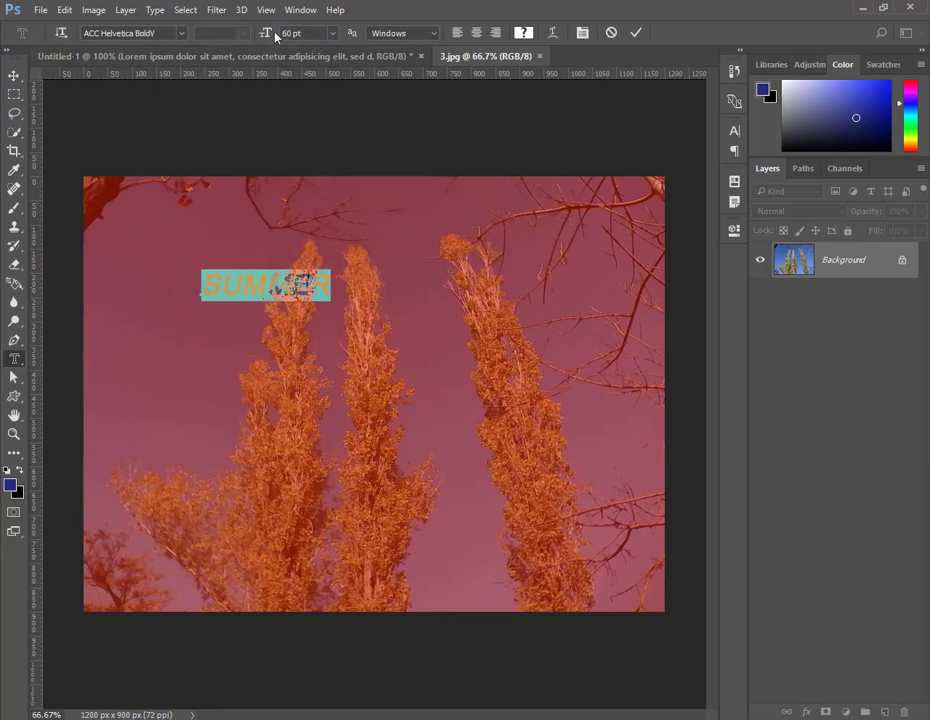
pyautogui.moveTo(267, 35); pyautogui.dragTo(335, 38)
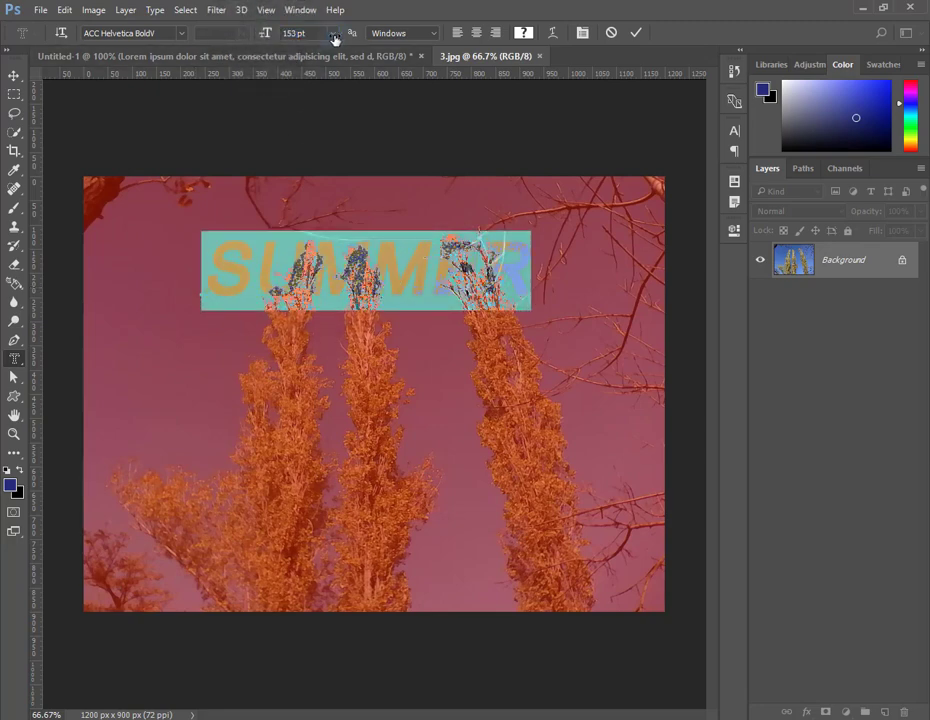
pyautogui.click(637, 33)
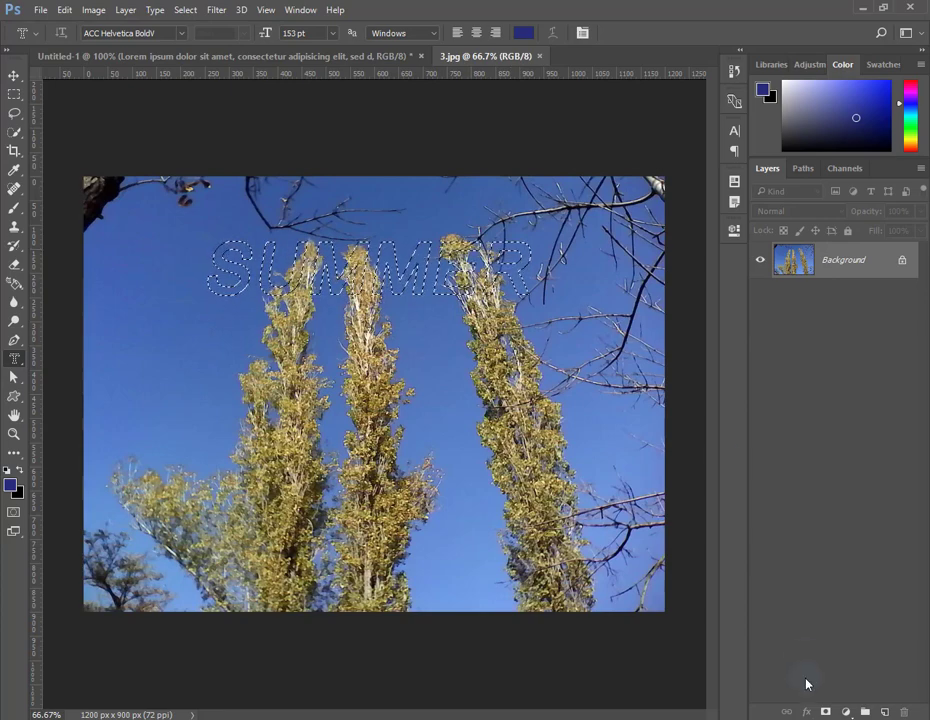
pyautogui.click(826, 712)
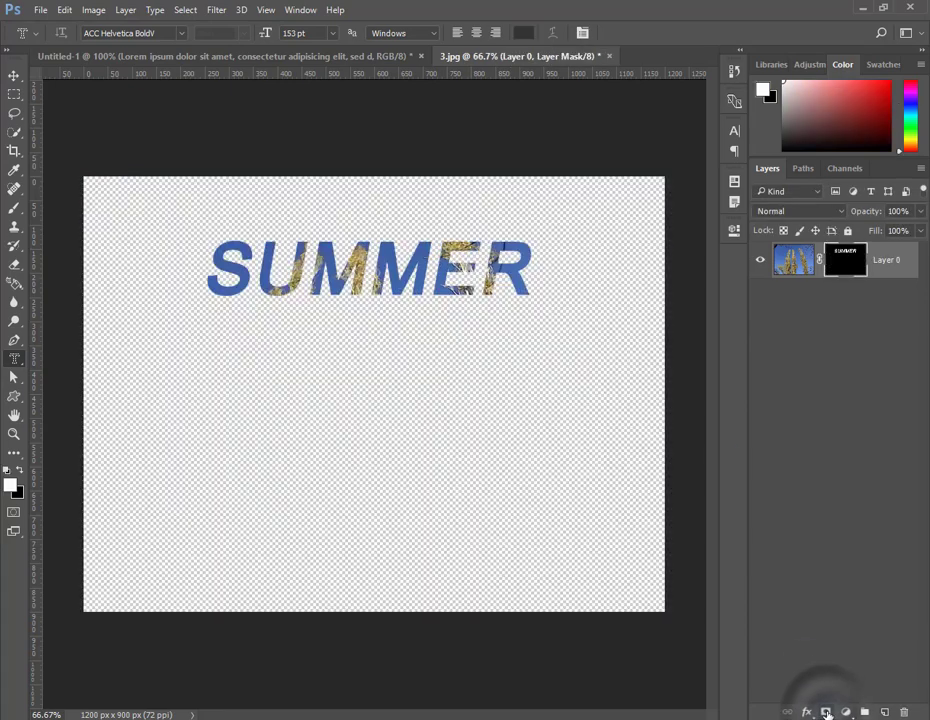
# Step: Unlink the SUMMER mask from the photo and move the mask lower on the canvas
pyautogui.click(15, 77)
pyautogui.moveTo(425, 270); pyautogui.dragTo(425, 363)
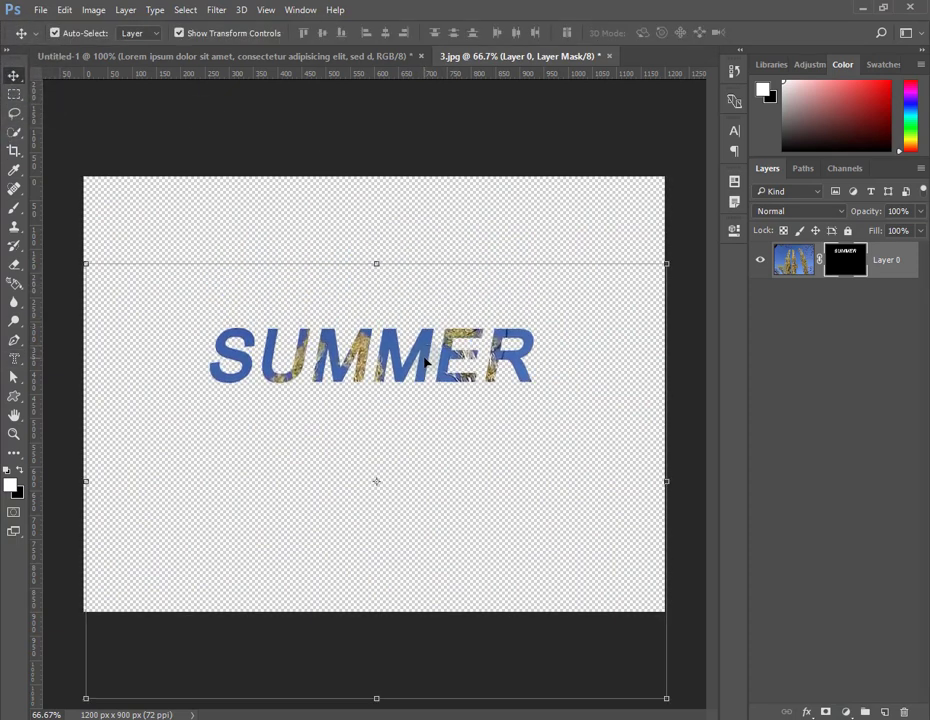
pyautogui.click(820, 260)
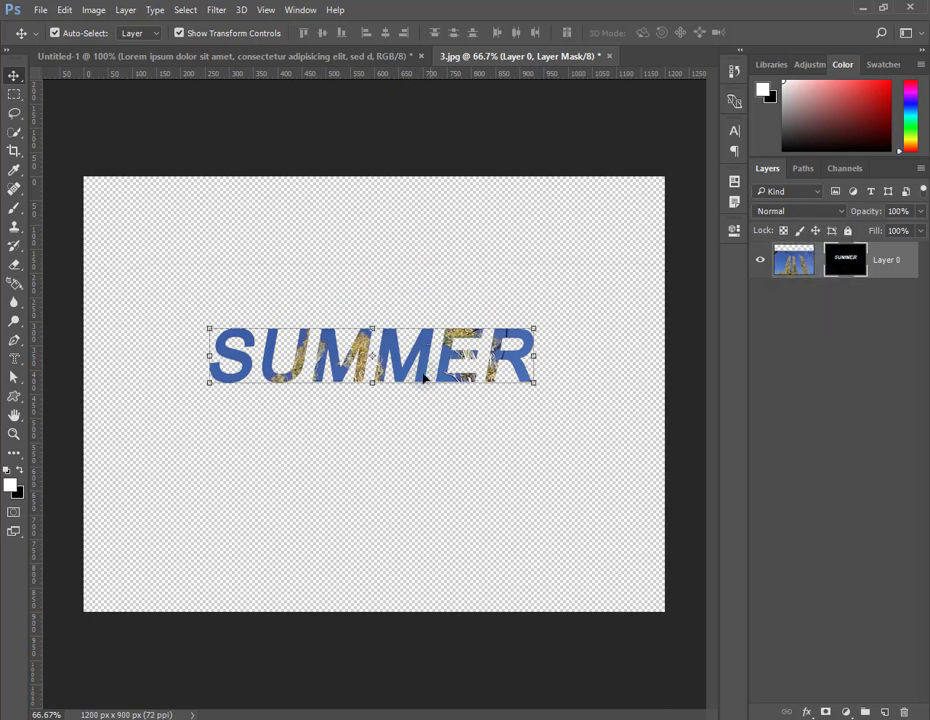
pyautogui.moveTo(422, 370); pyautogui.dragTo(425, 398)
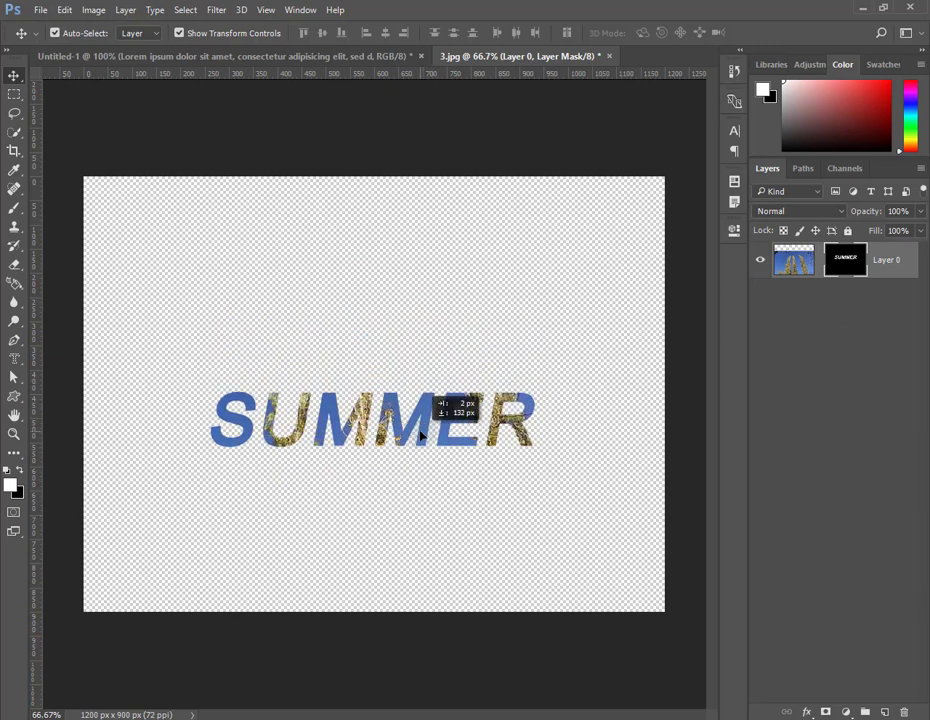
pyautogui.moveTo(425, 398); pyautogui.dragTo(421, 432)
# Step: Stretch the tree photo to about 101% height, then switch to the Untitled-1 document
pyautogui.click(792, 268)
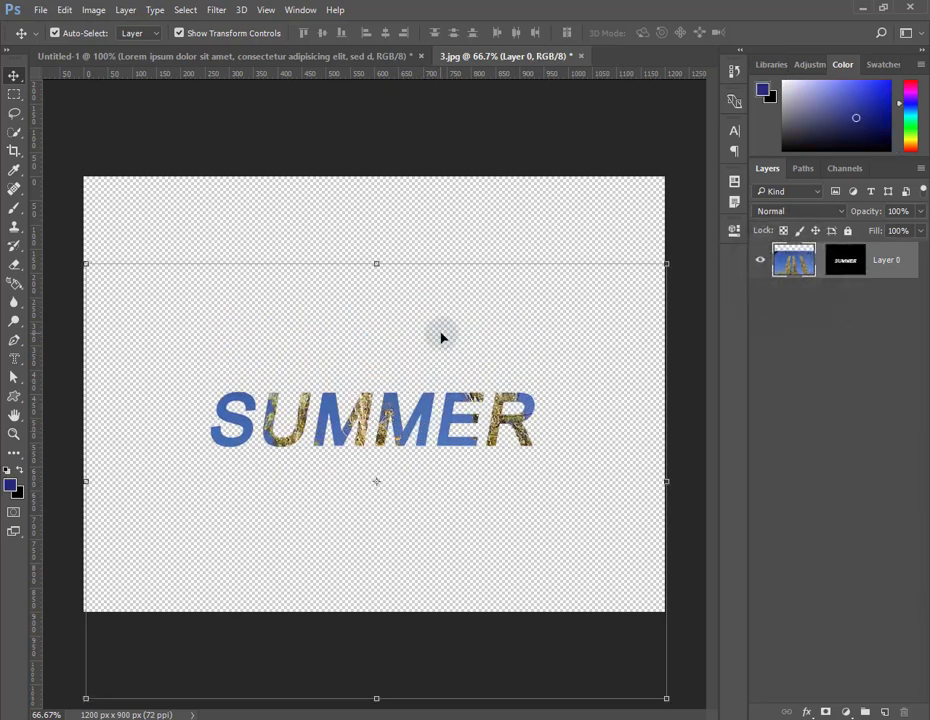
pyautogui.click(437, 334)
pyautogui.moveTo(376, 264); pyautogui.dragTo(375, 167)
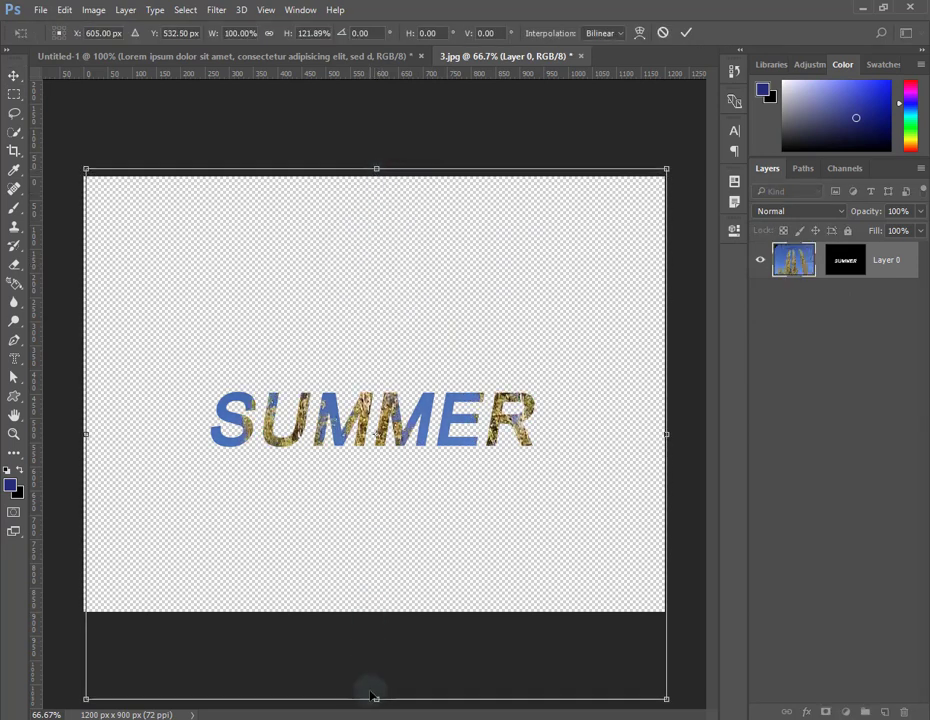
pyautogui.moveTo(376, 699); pyautogui.dragTo(376, 607)
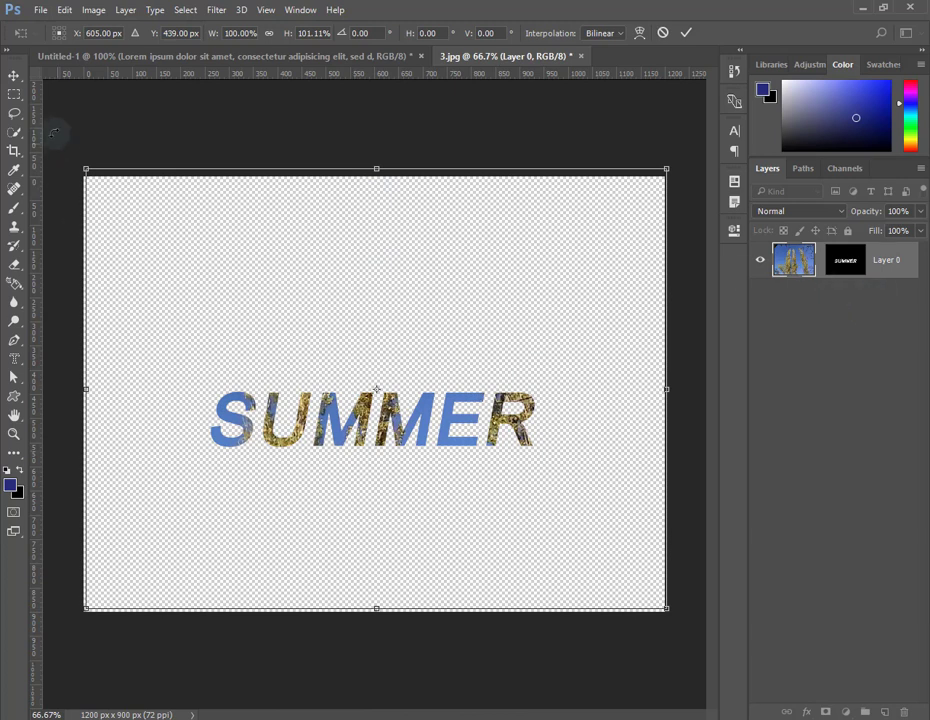
pyautogui.hotkey('ctrl', 'Tab')
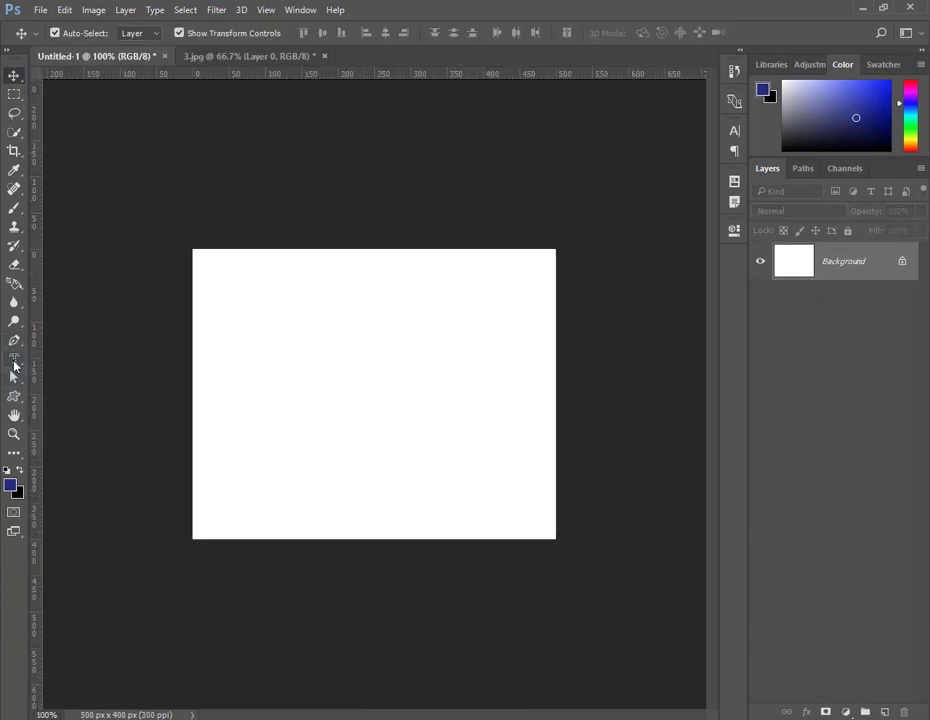
# Step: Type 'Point Text 1' at 12 pt near the canvas top, commit it, and start a second line below
pyautogui.rightClick(14, 360)
pyautogui.click(52, 358)
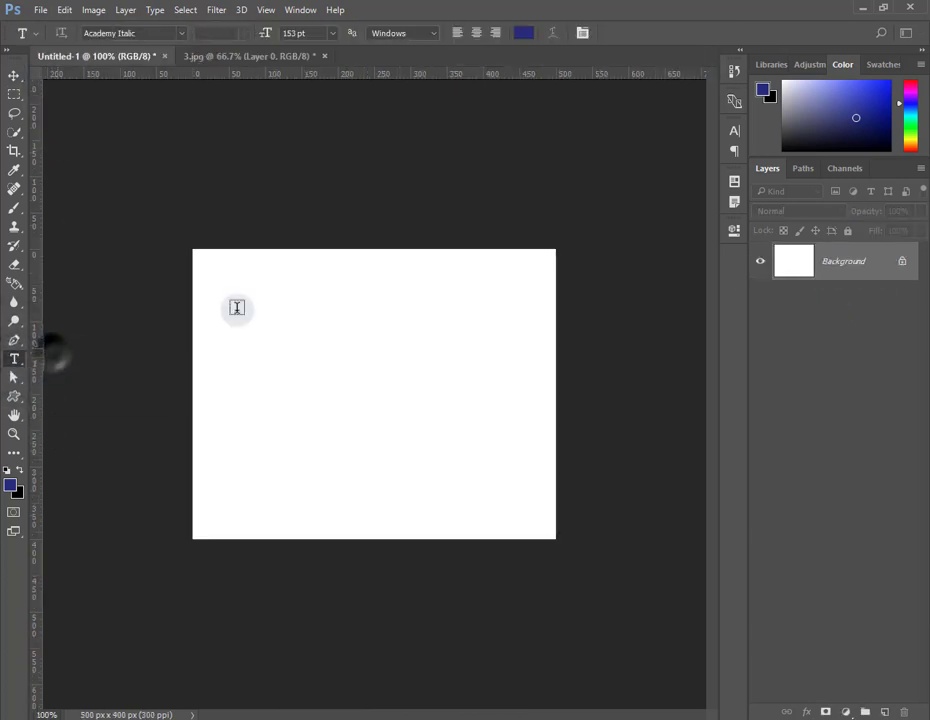
pyautogui.click(298, 292)
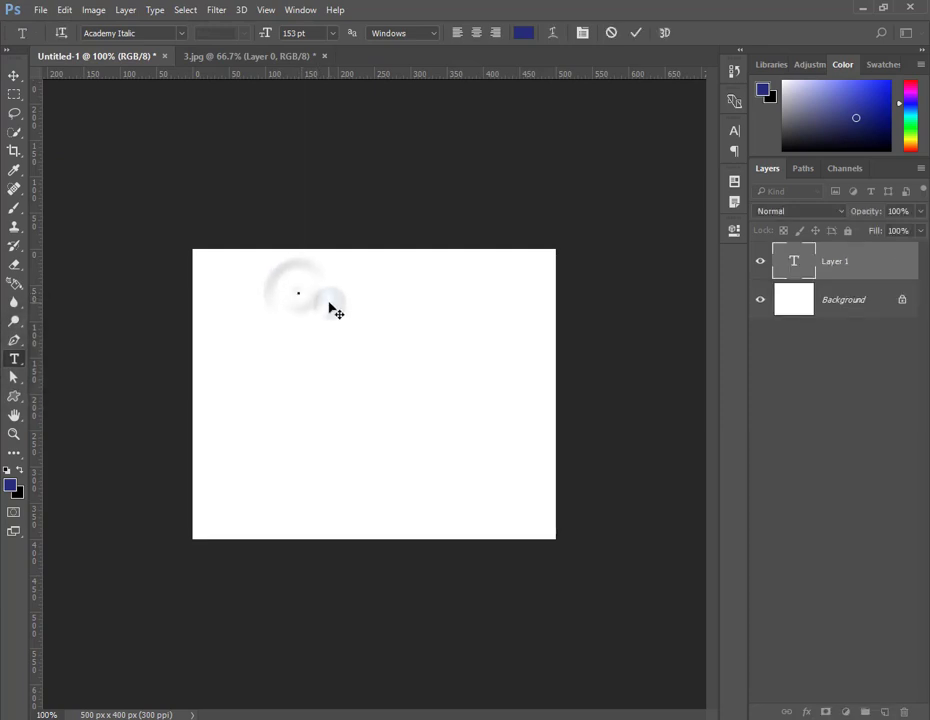
pyautogui.click(335, 37)
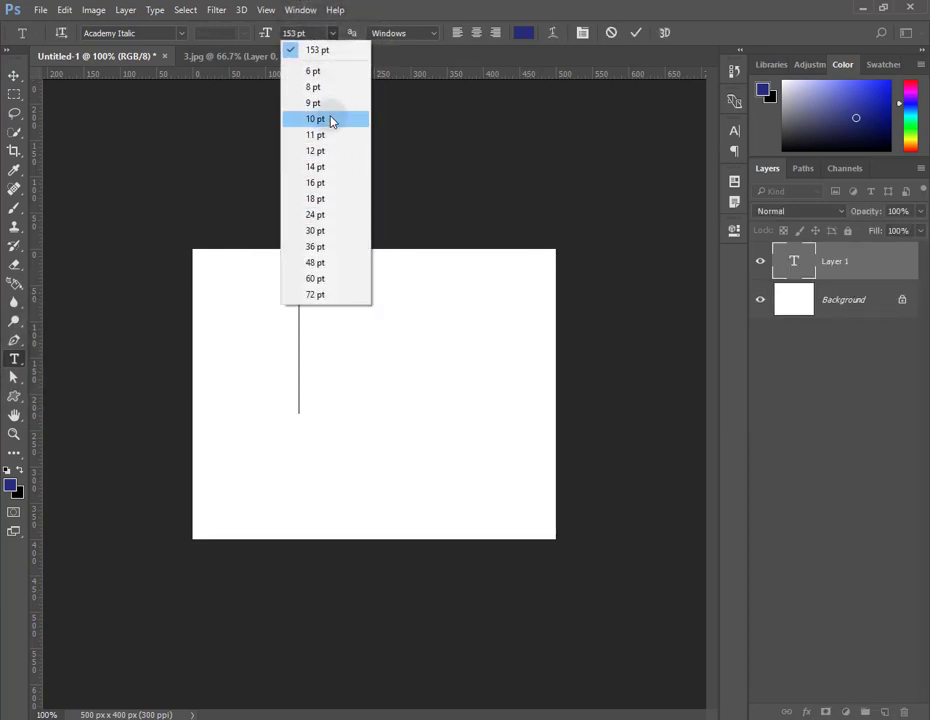
pyautogui.click(330, 151)
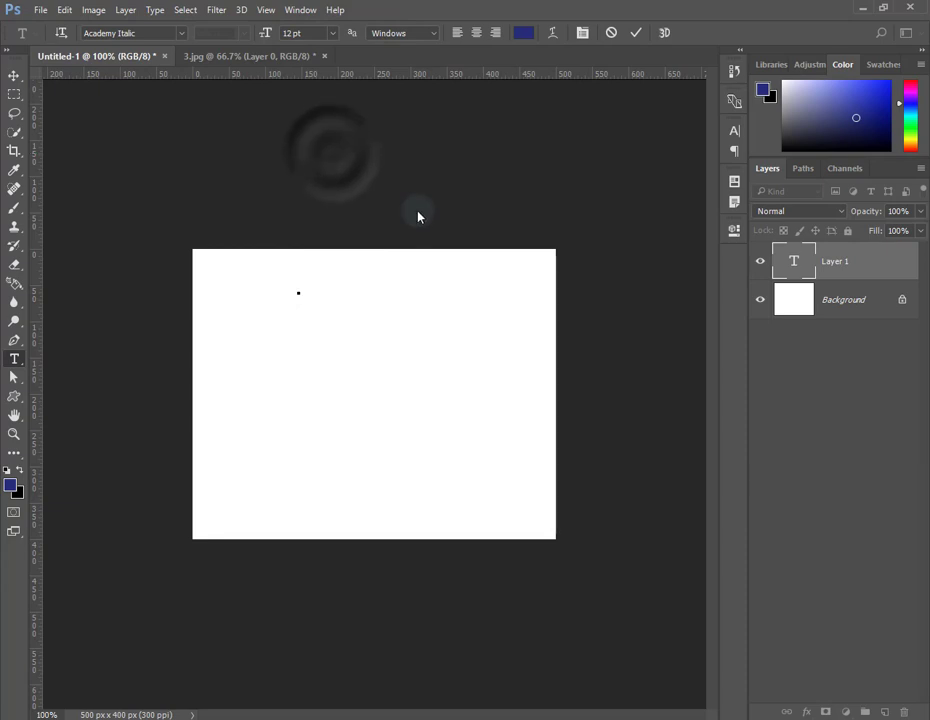
pyautogui.write('Po')
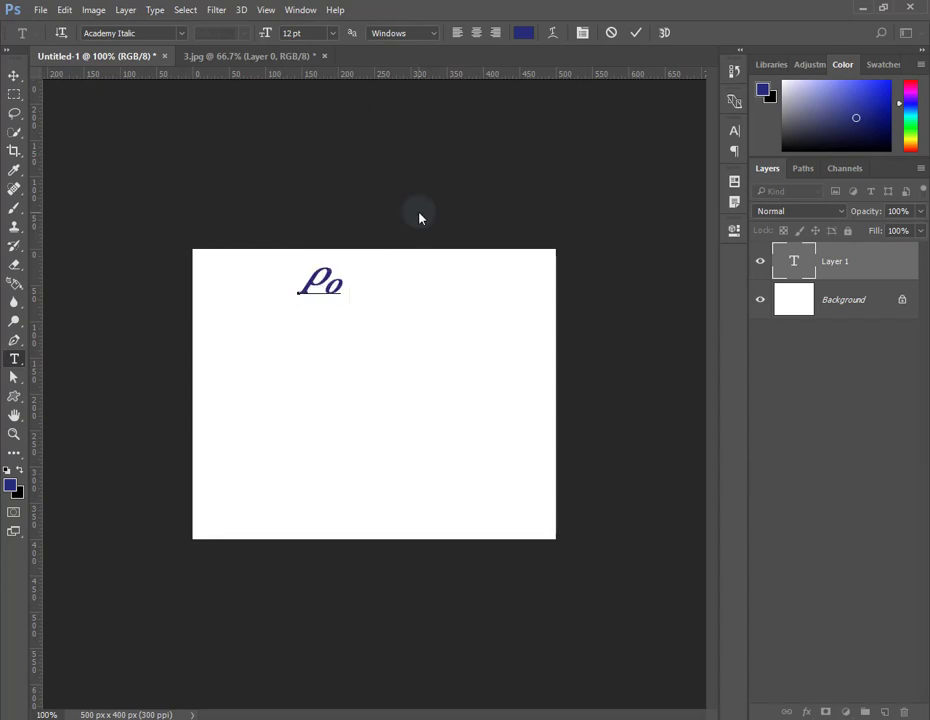
pyautogui.write('int Te')
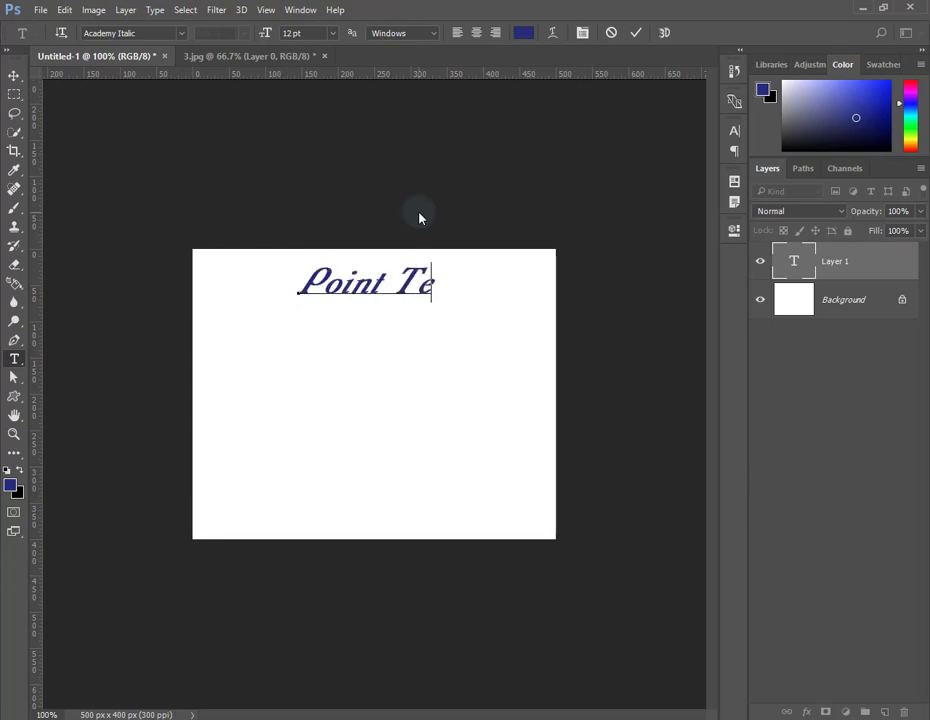
pyautogui.write('xt 1')
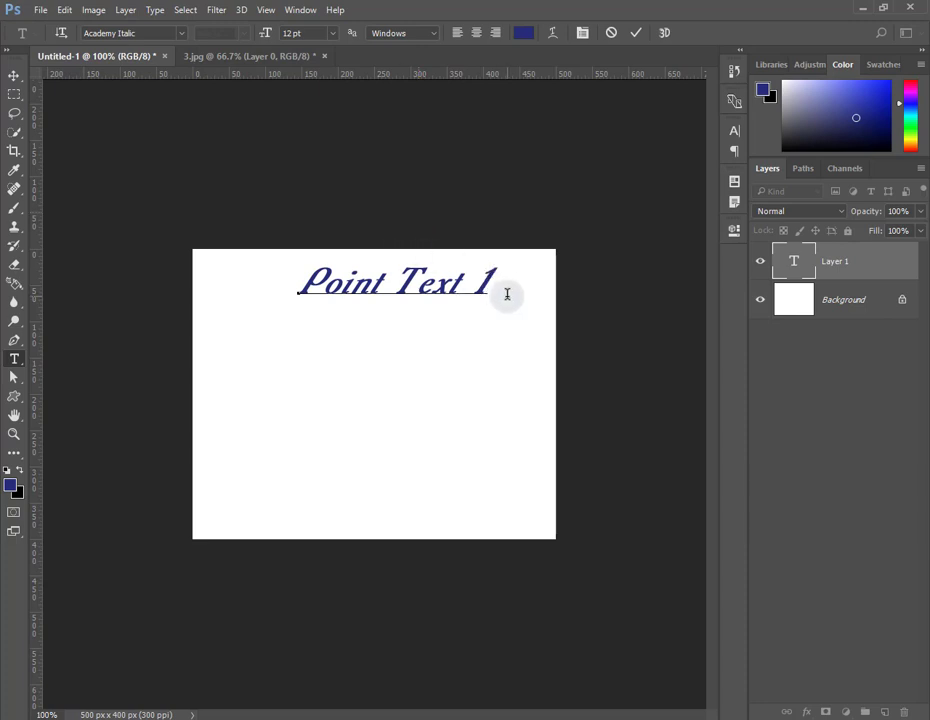
pyautogui.press('Return')
pyautogui.click(634, 33)
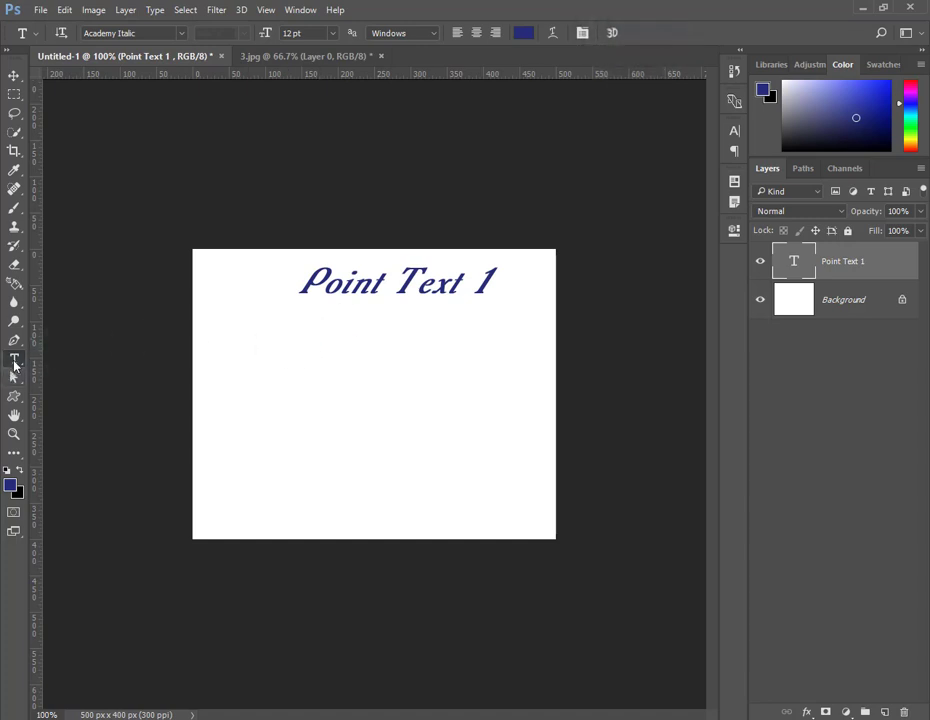
pyautogui.click(300, 350)
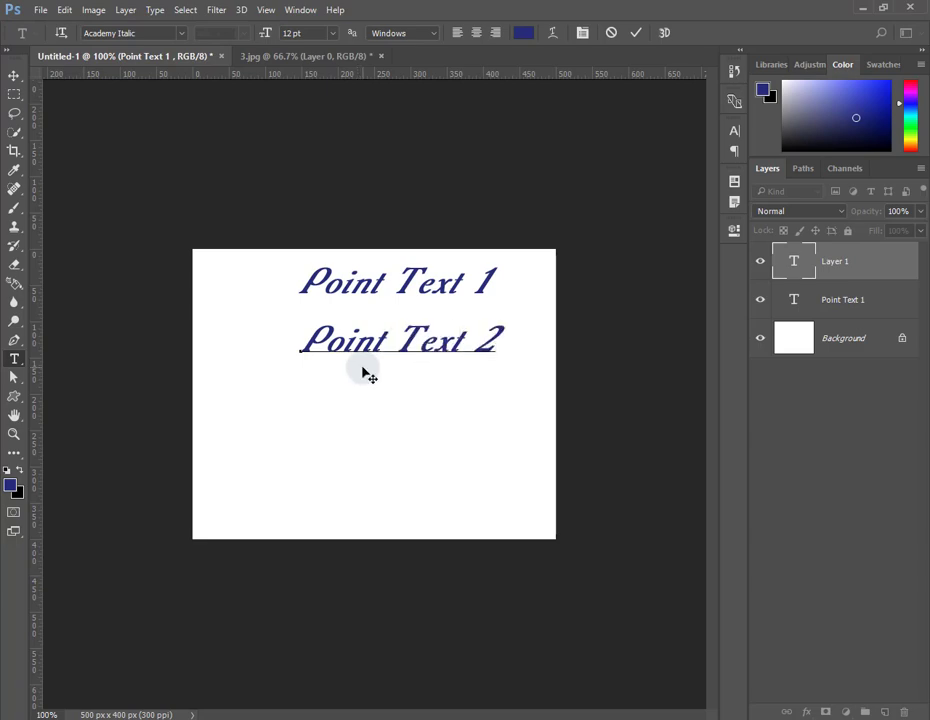
# Step: Commit 'Point Text 2', select both text layers, and colour them teal green
pyautogui.hotkey('ctrl', 'Return')
pyautogui.keyDown('shift'); pyautogui.click(851, 301); pyautogui.keyUp('shift')
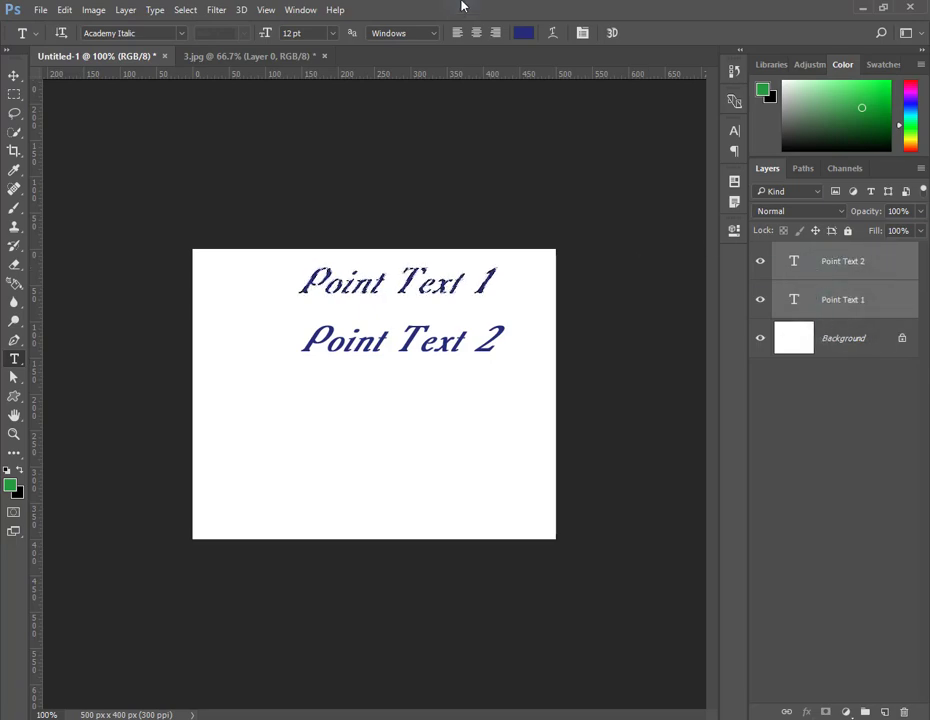
pyautogui.click(523, 33)
pyautogui.click(474, 300)
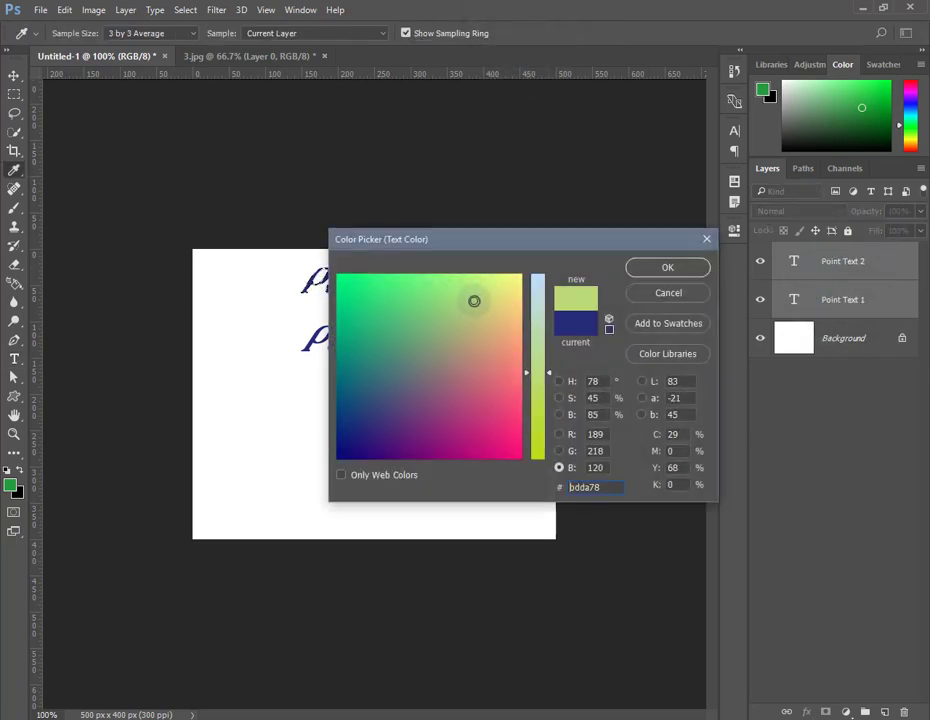
pyautogui.click(372, 351)
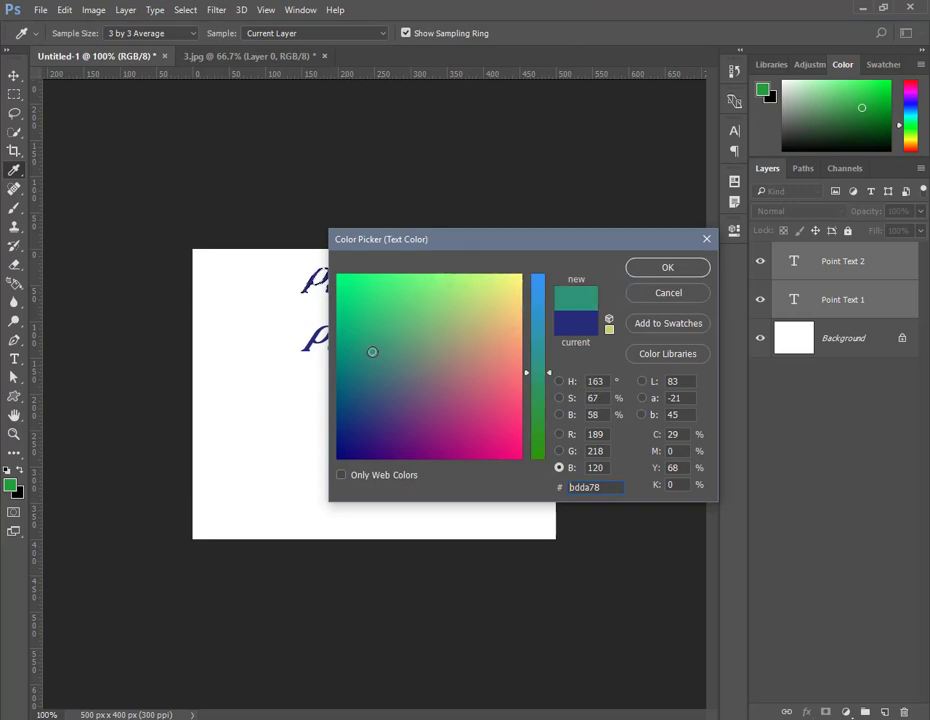
pyautogui.click(677, 270)
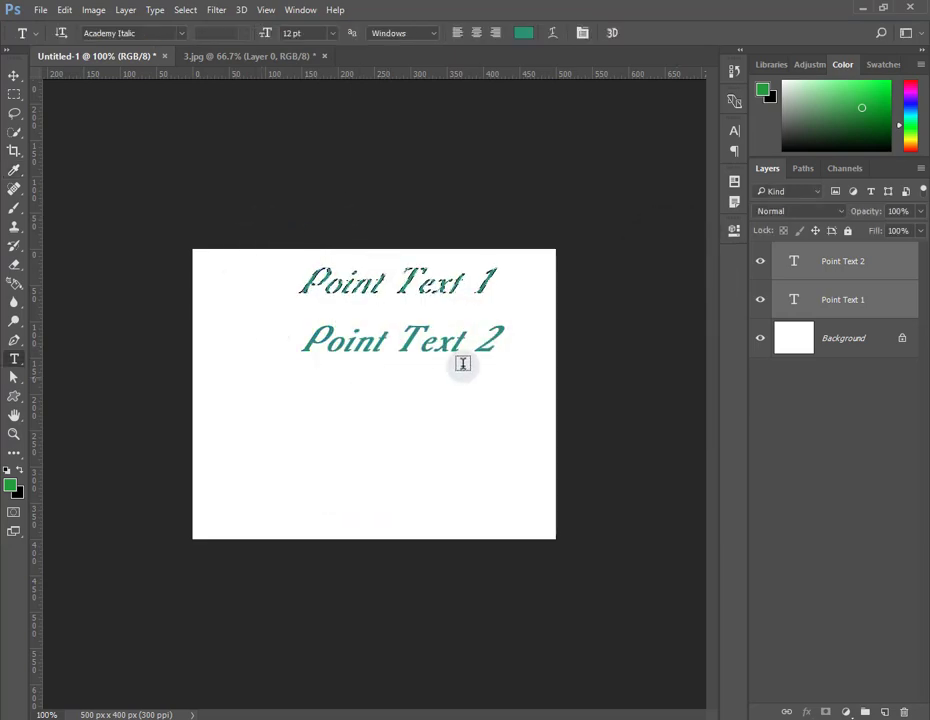
# Step: Recolour both Point Text lines magenta and set them in the Arial AM font
pyautogui.click(524, 33)
pyautogui.click(486, 440)
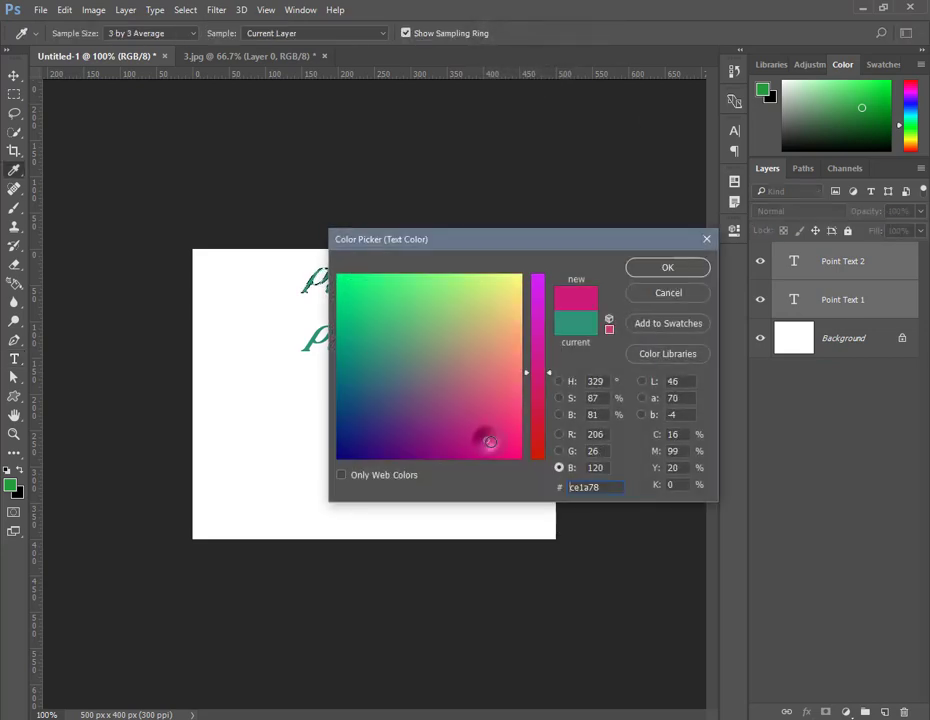
pyautogui.click(669, 270)
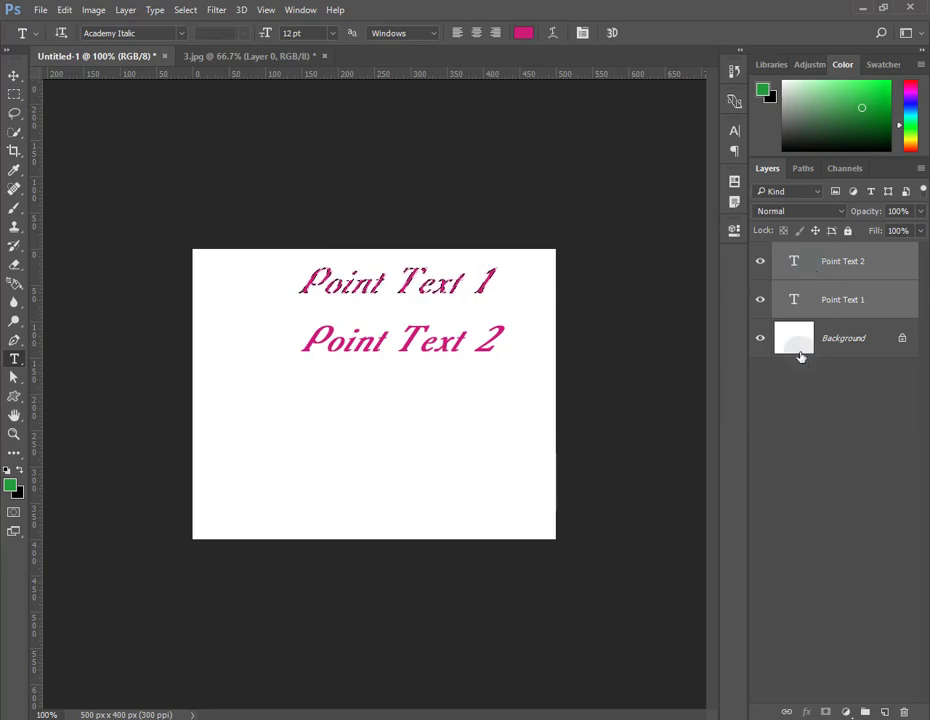
pyautogui.click(181, 35)
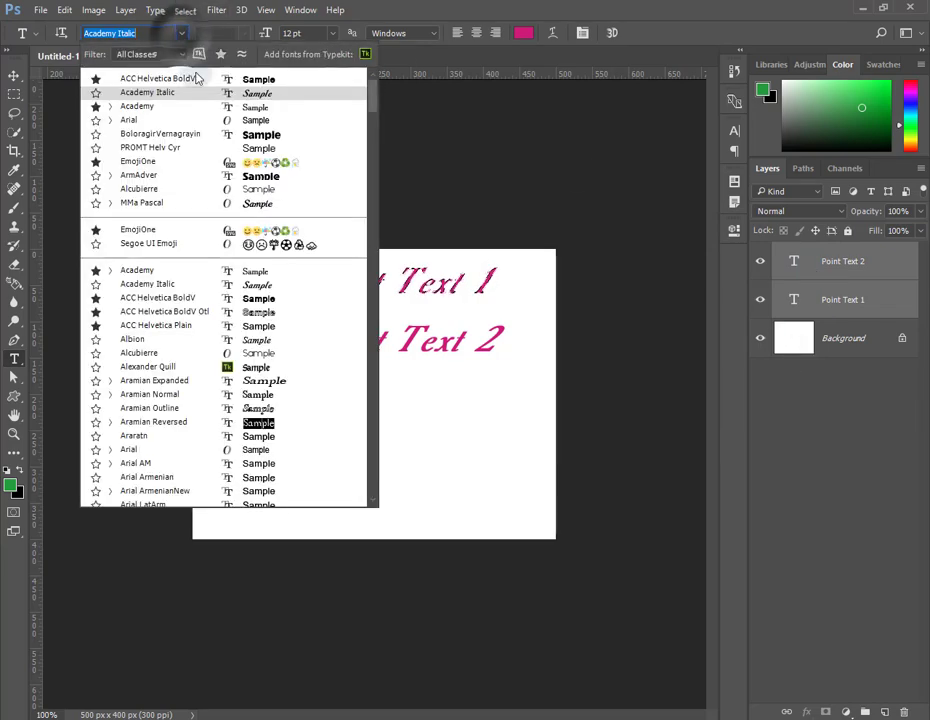
pyautogui.click(285, 464)
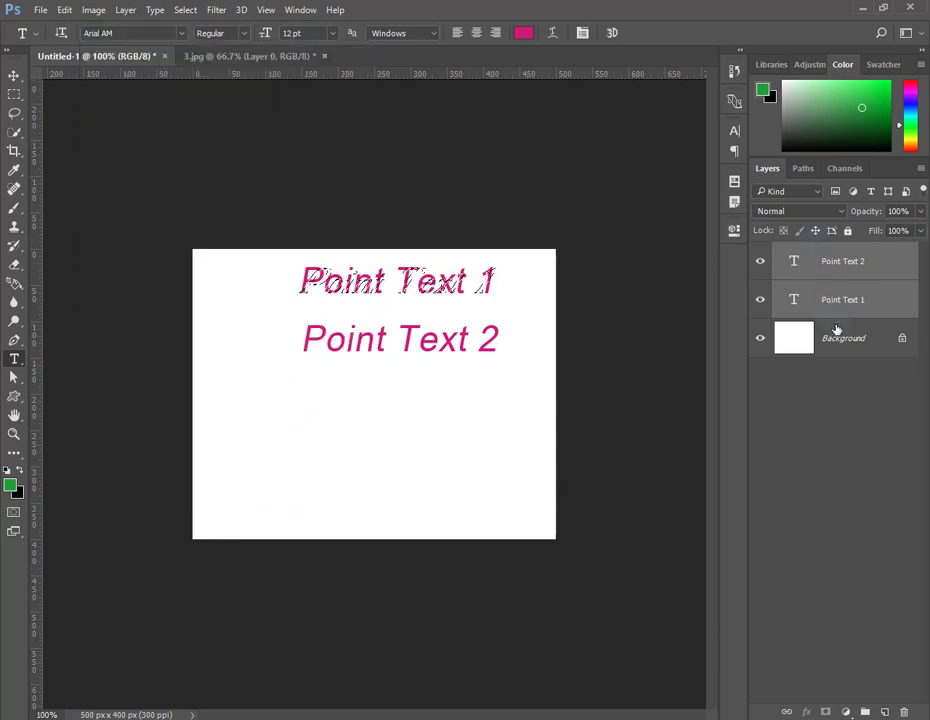